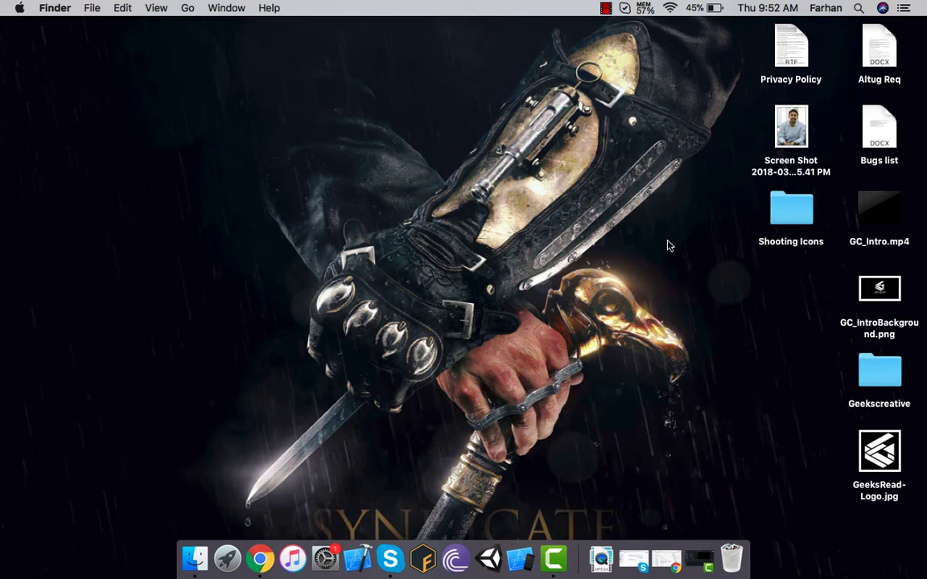
- Find and launch the VirtualRoomGenerator application by searching for "room"
key(super+space)
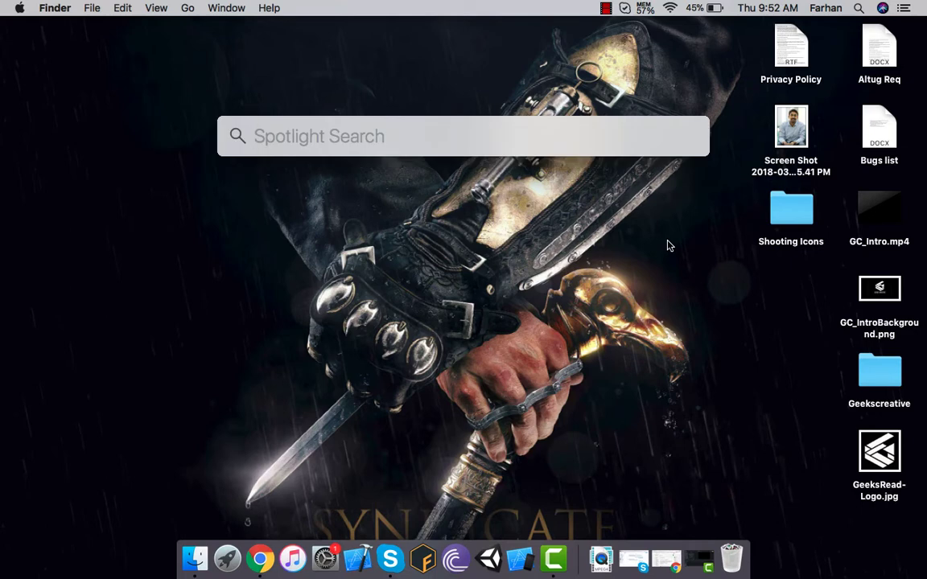
text(room)
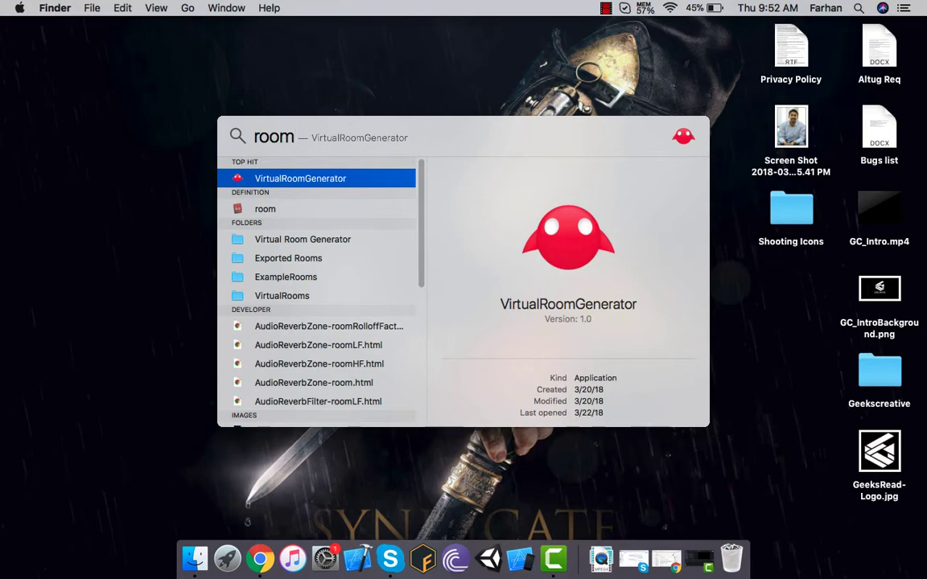
key(Return)
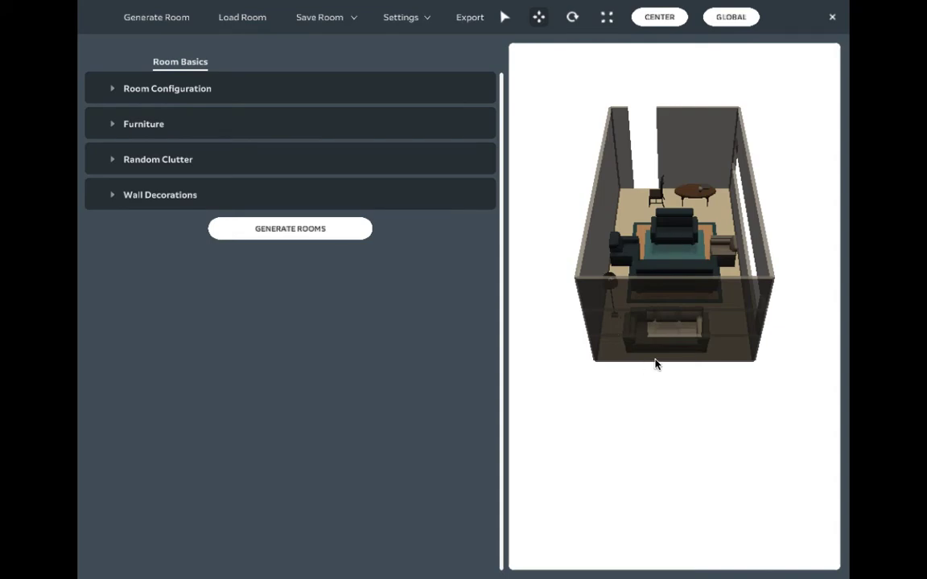
- Examine the furnished sample room in the 3D preview from different distances and positions
mouse_move(592, 312)
mouse_down()
mouse_move(627, 323)
mouse_move(582, 316)
mouse_move(599, 322)
mouse_up()
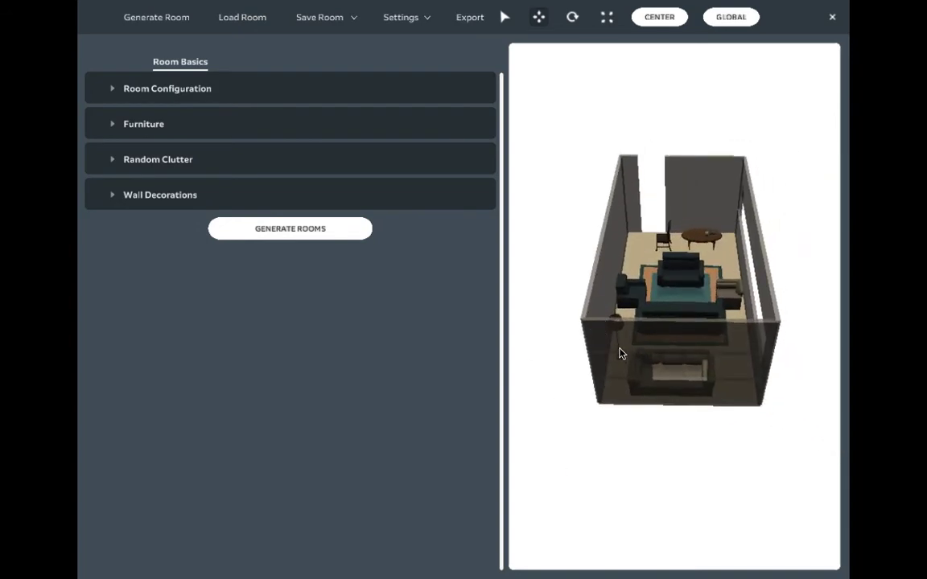
drag(620, 351, 623, 323)
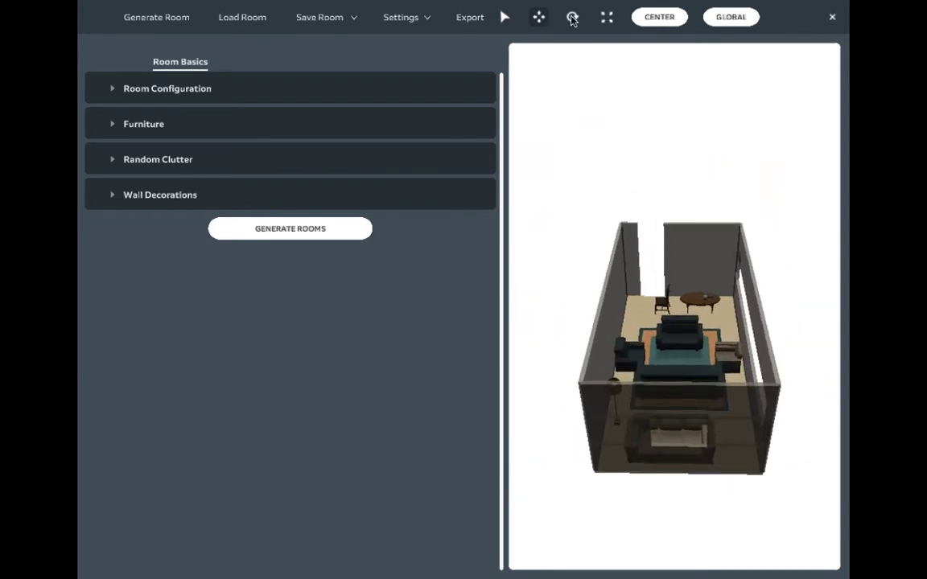
drag(553, 222, 607, 62)
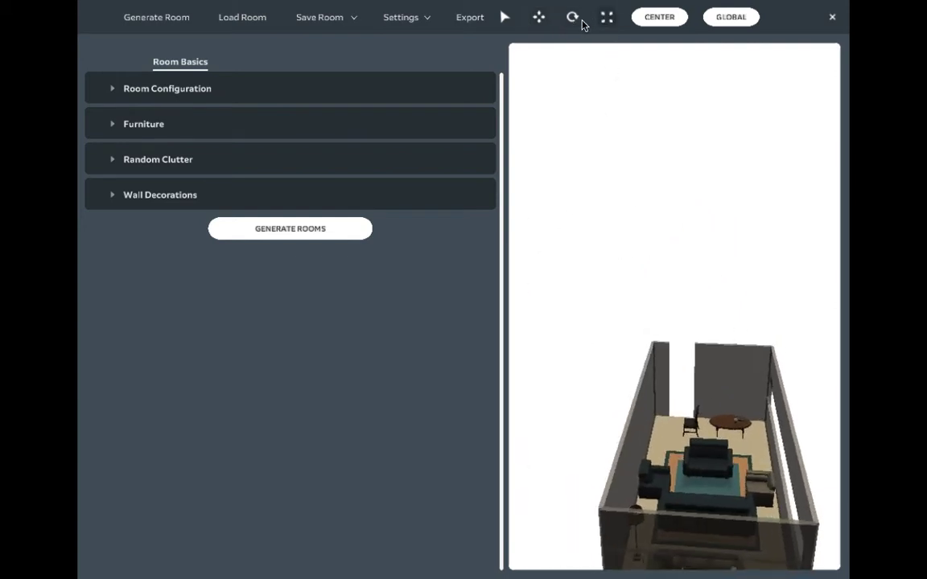
scroll(697, 384, up, 3)
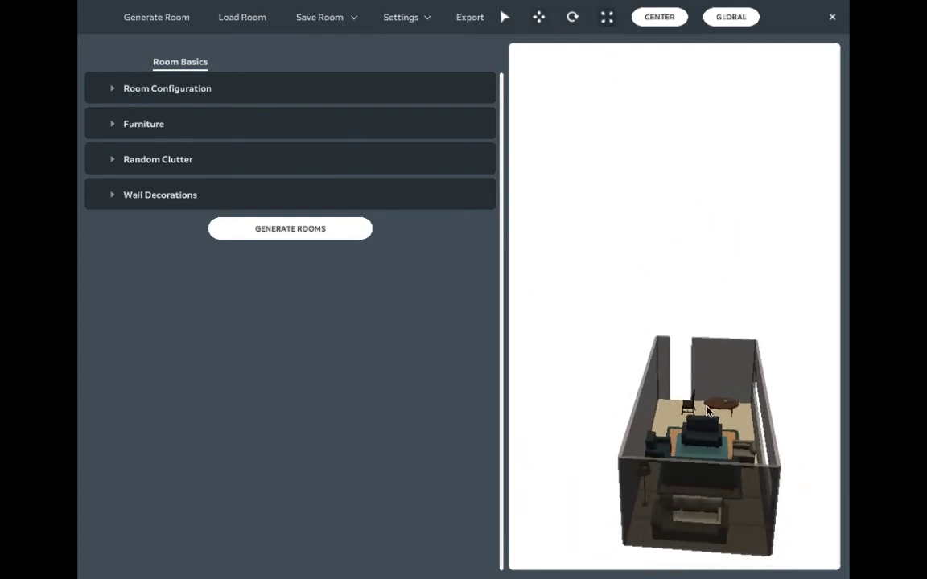
scroll(696, 361, down, 3)
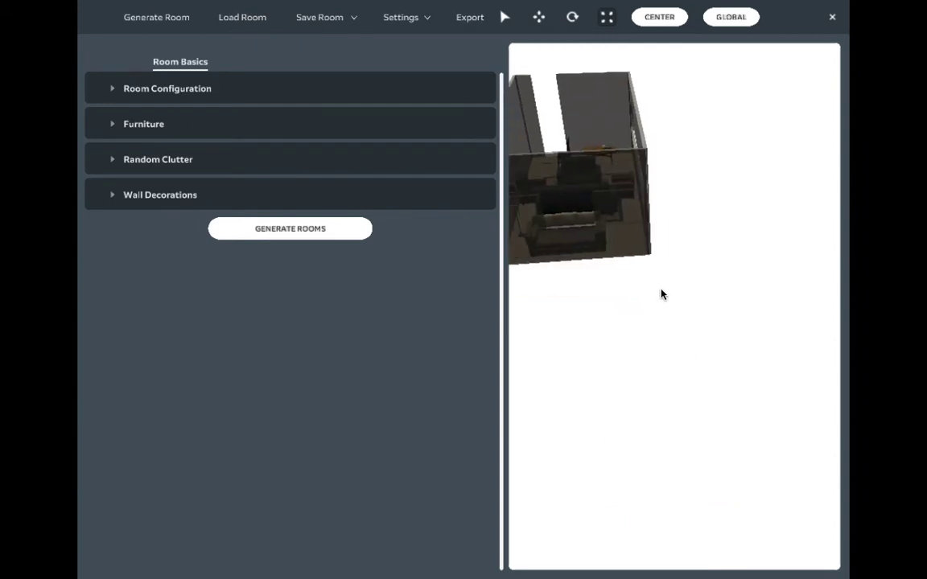
scroll(699, 368, up, 3)
scroll(667, 322, down, 3)
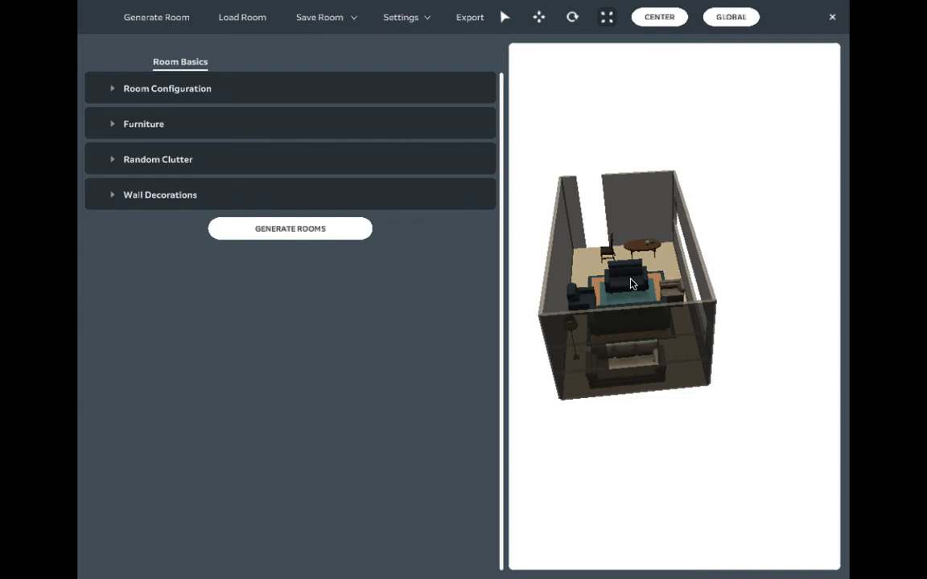
- Rotate the dark sofa in the middle of the room about its vertical axis
click(573, 18)
click(631, 282)
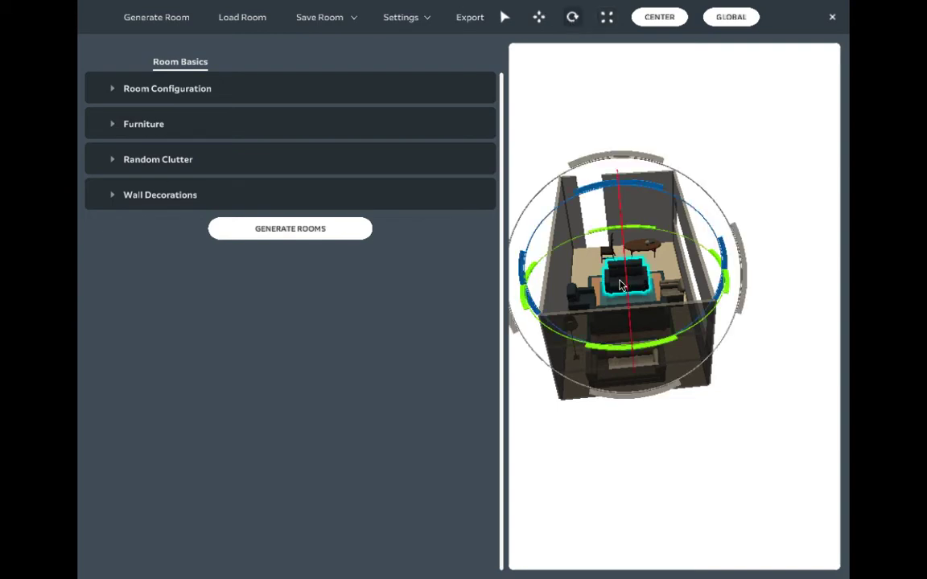
drag(629, 284, 649, 221)
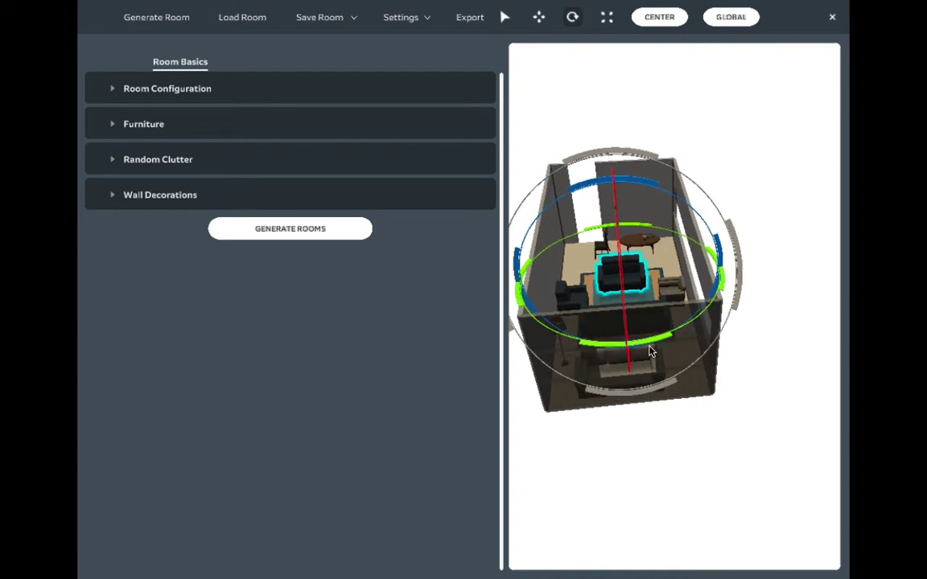
drag(644, 348, 693, 374)
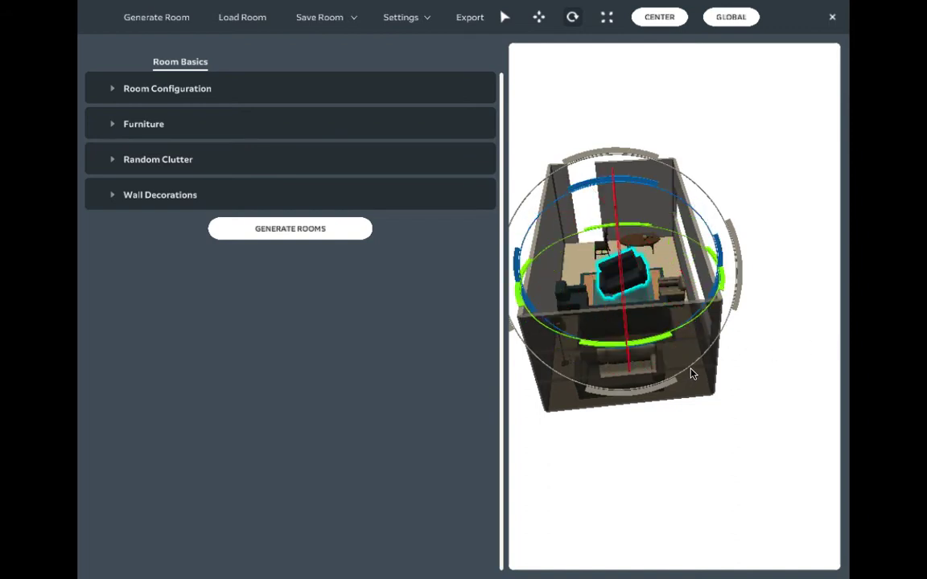
- Reposition the rotated sofa in the room, shifting it sideways and adjusting its height
click(539, 17)
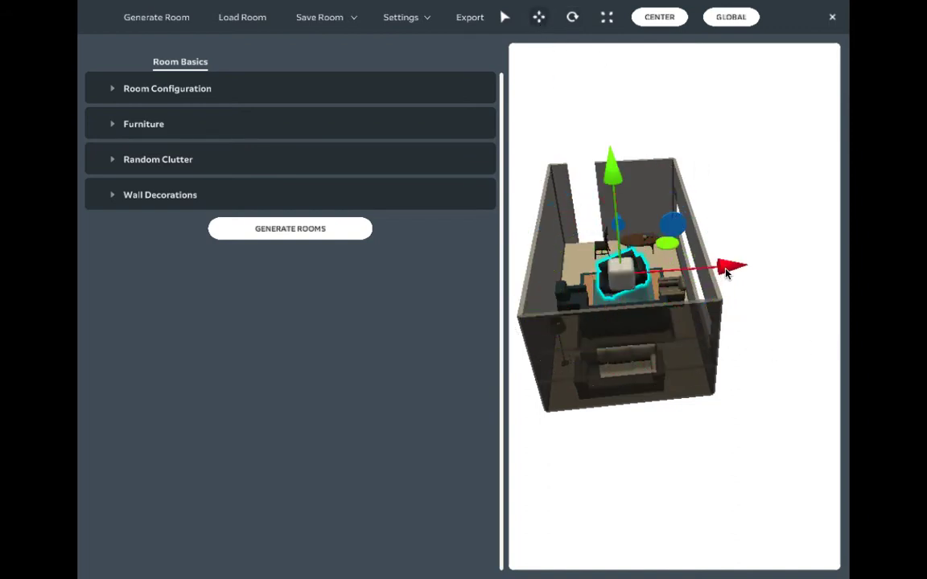
drag(754, 268, 729, 264)
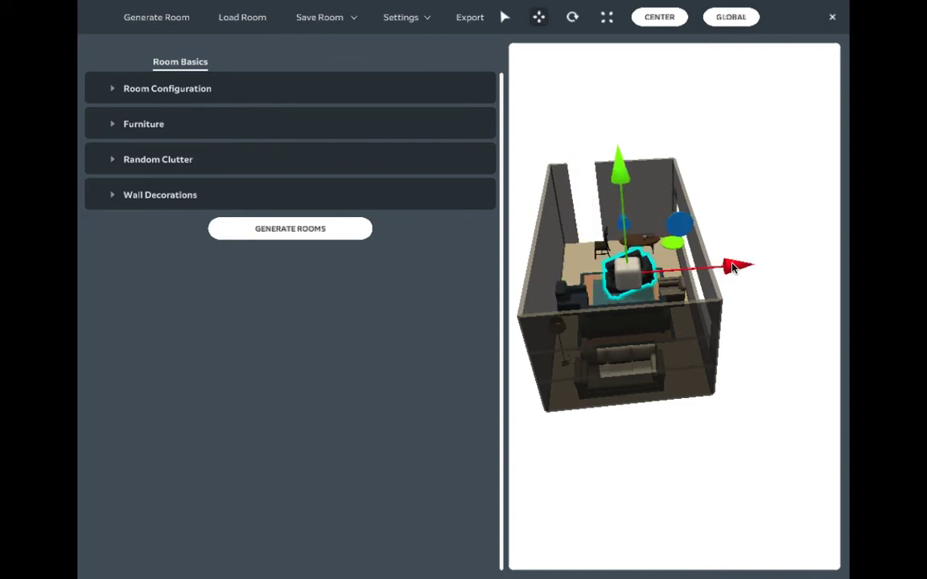
drag(631, 284, 619, 267)
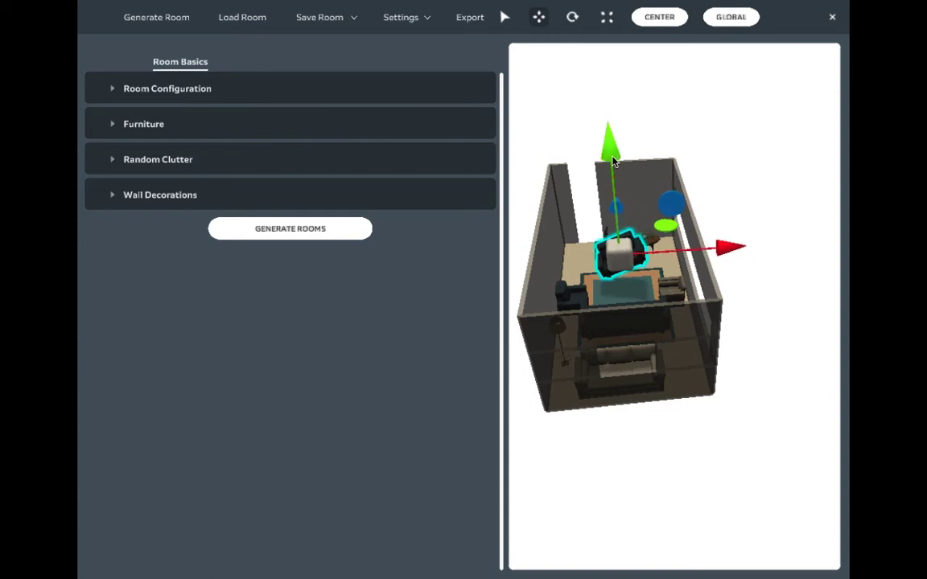
drag(613, 161, 613, 177)
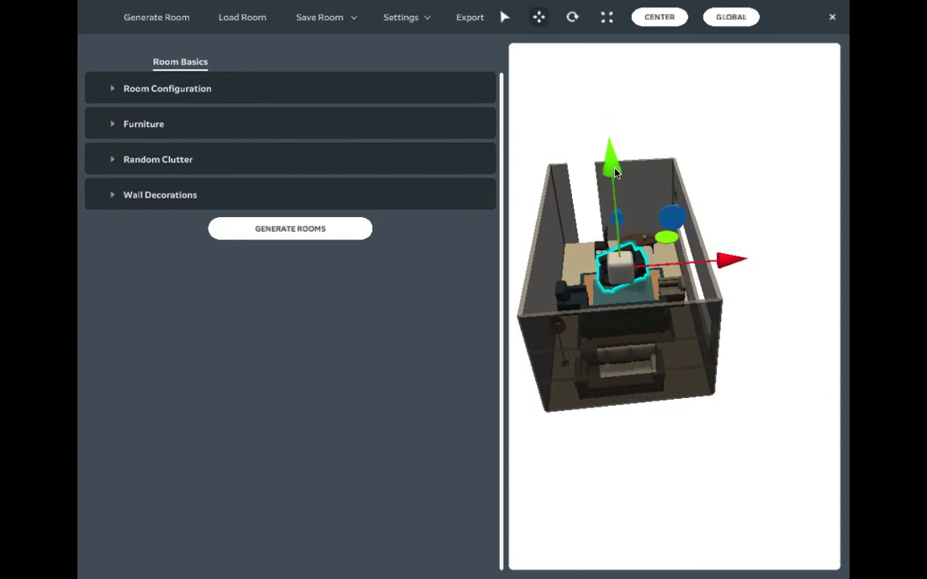
- Review the Room Configuration, Furniture, Random Clutter and Wall Decorations settings, and check the list of rooms to load
click(113, 90)
click(113, 88)
click(118, 125)
click(121, 122)
click(136, 163)
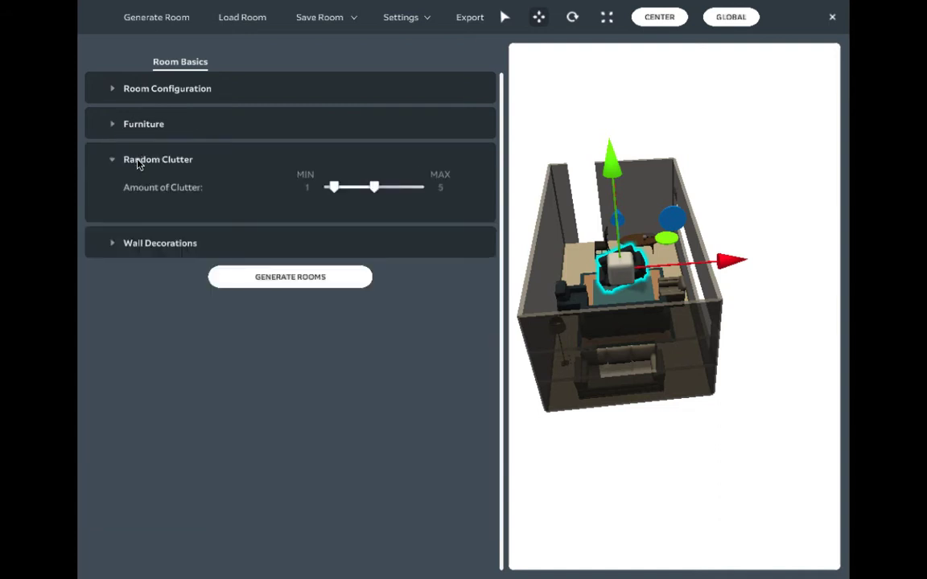
click(137, 170)
click(138, 199)
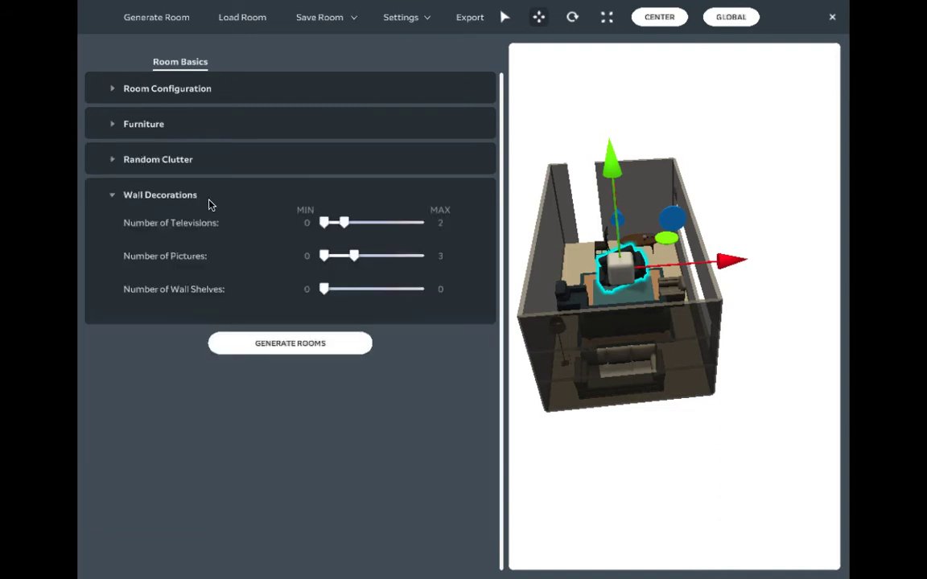
click(161, 200)
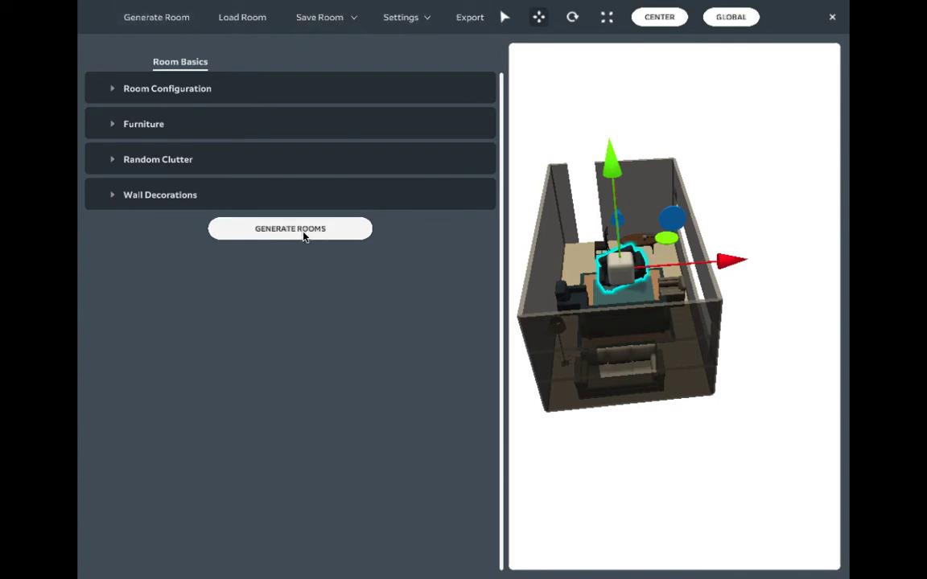
click(238, 18)
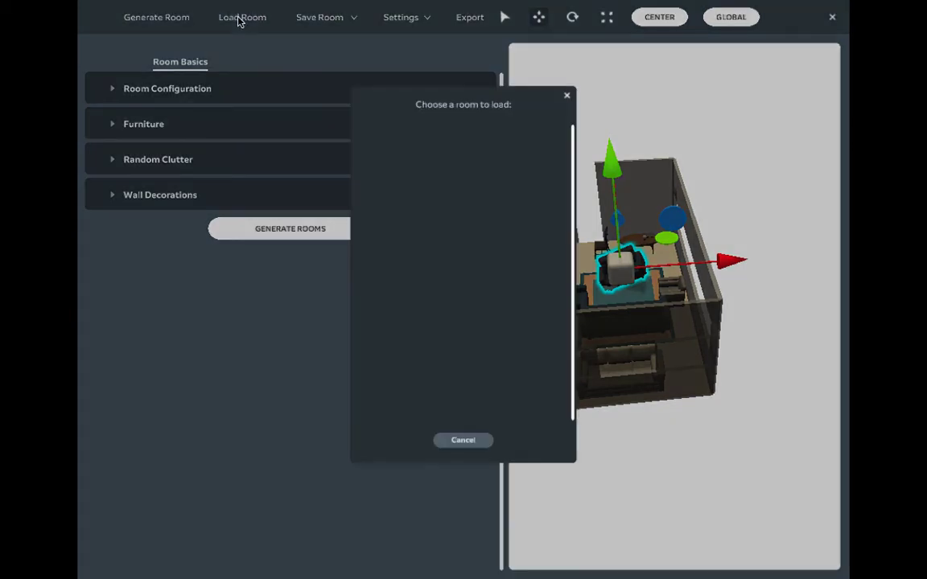
click(568, 97)
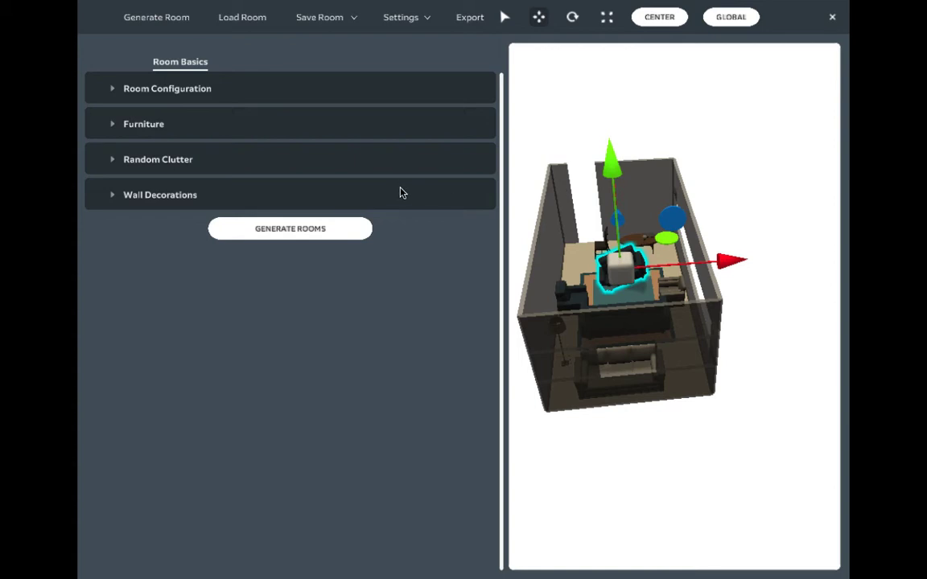
- Set the floor length range to 9–12 meters and the floor width range to 7–12 meters
click(116, 95)
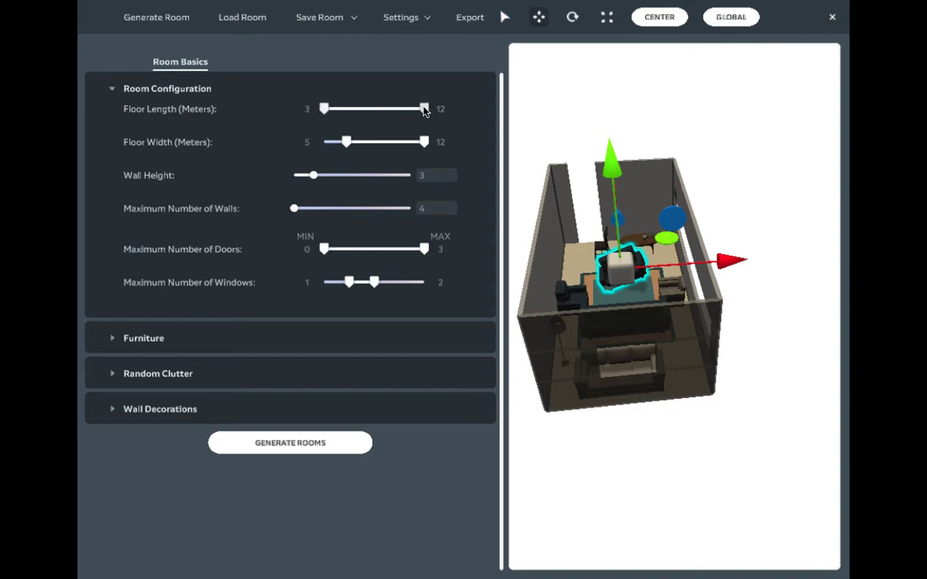
drag(425, 109, 416, 110)
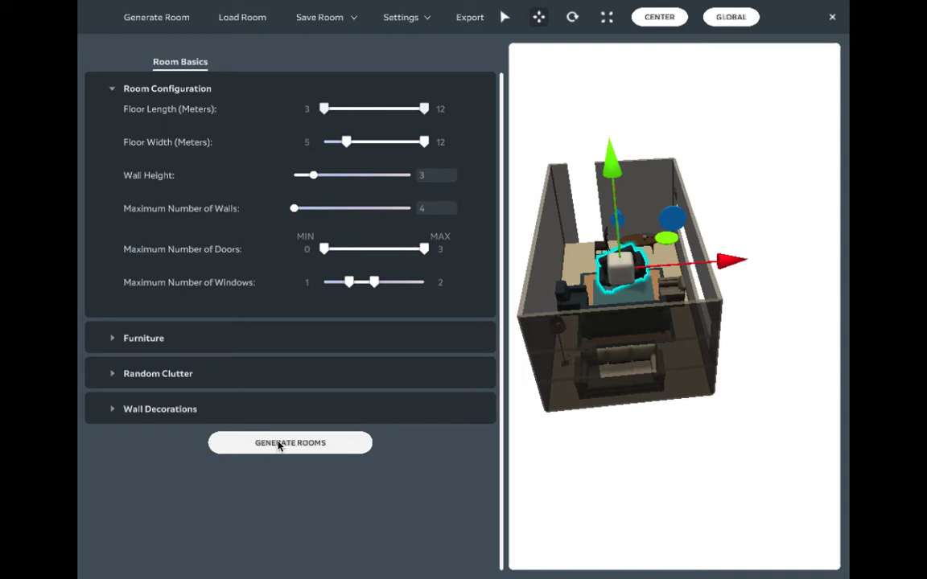
drag(323, 109, 391, 108)
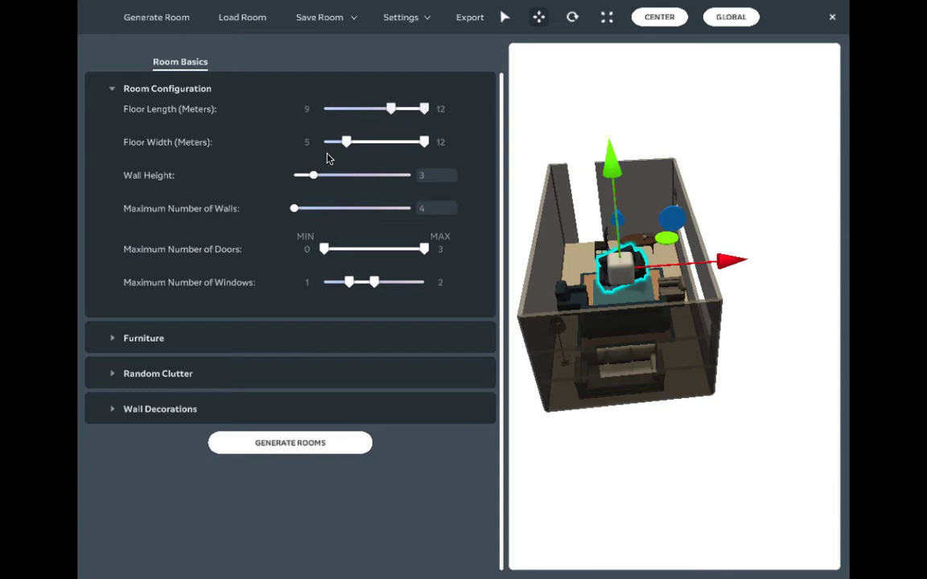
drag(346, 142, 368, 142)
- Set the wall height of the room configuration to 5.00
drag(314, 183, 361, 176)
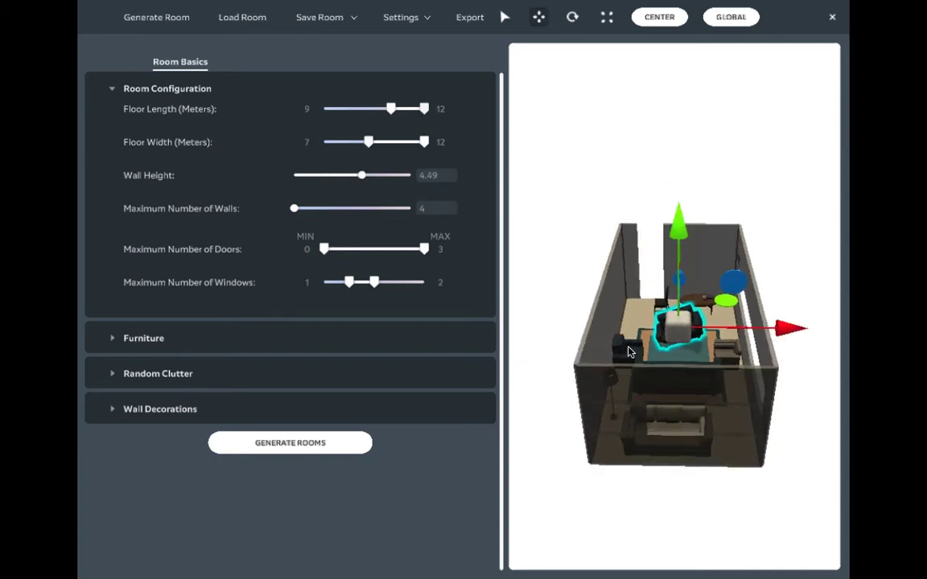
scroll(640, 362, up, 8)
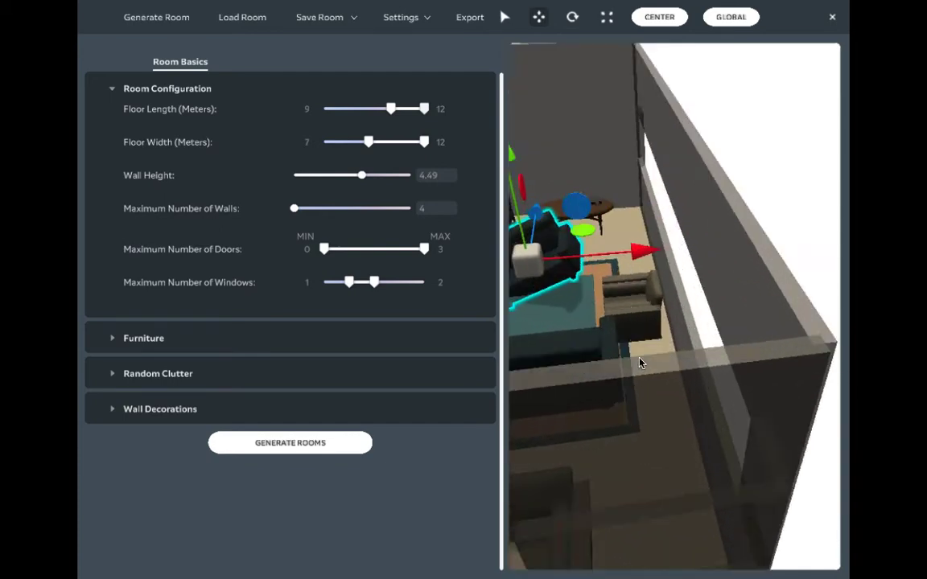
scroll(595, 330, down, 10)
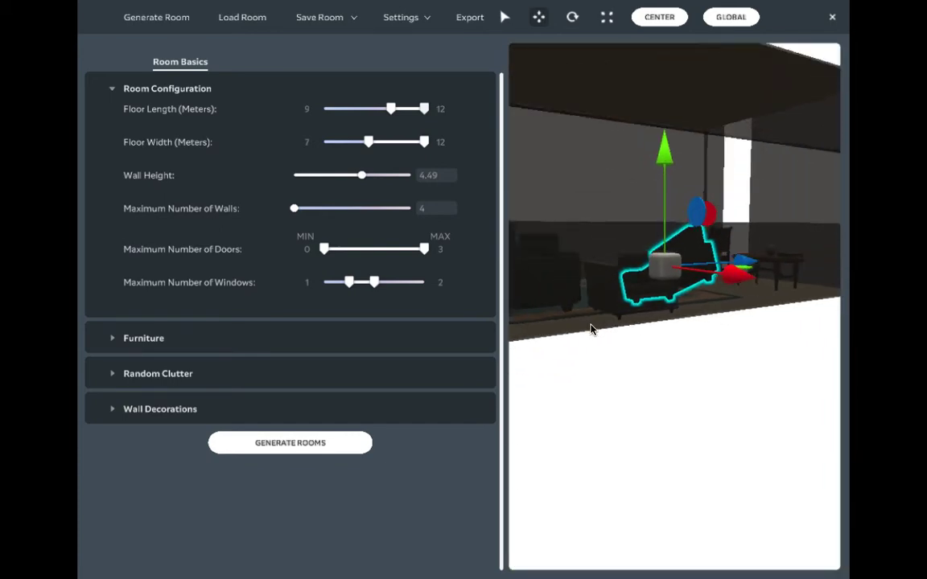
middle_drag(582, 263, 429, 355)
scroll(638, 335, up, 8)
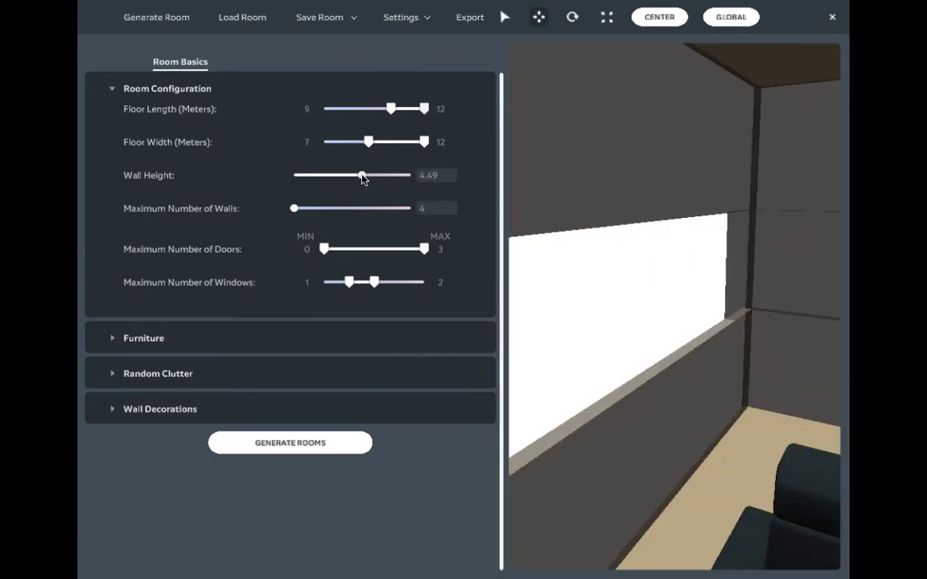
drag(363, 179, 379, 179)
- Set the maximum number of walls to 10, the doors range to 2–2, and raise the windows minimum to match its maximum
drag(296, 209, 278, 215)
scroll(662, 329, down, 3)
scroll(663, 331, down, 5)
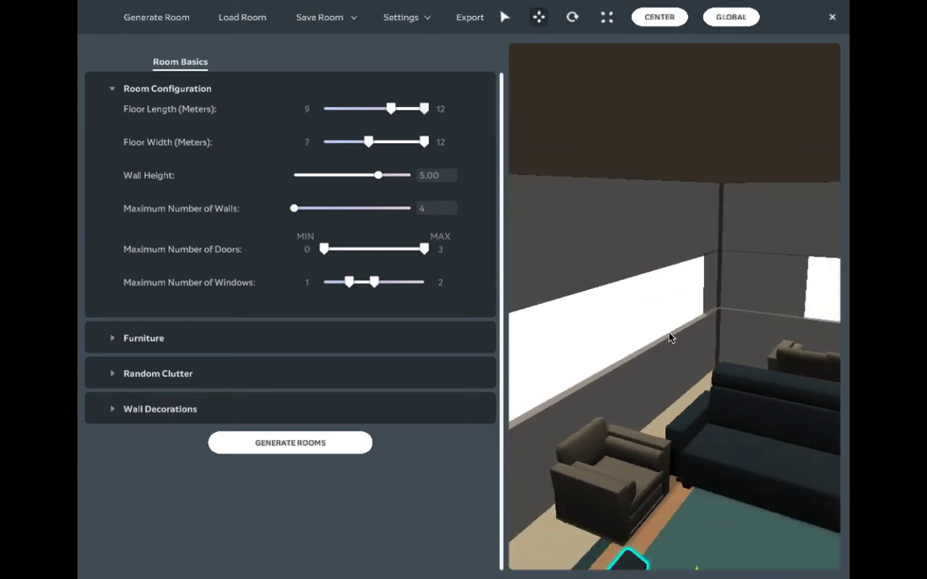
right_drag(671, 343, 606, 325)
scroll(678, 347, down, 3)
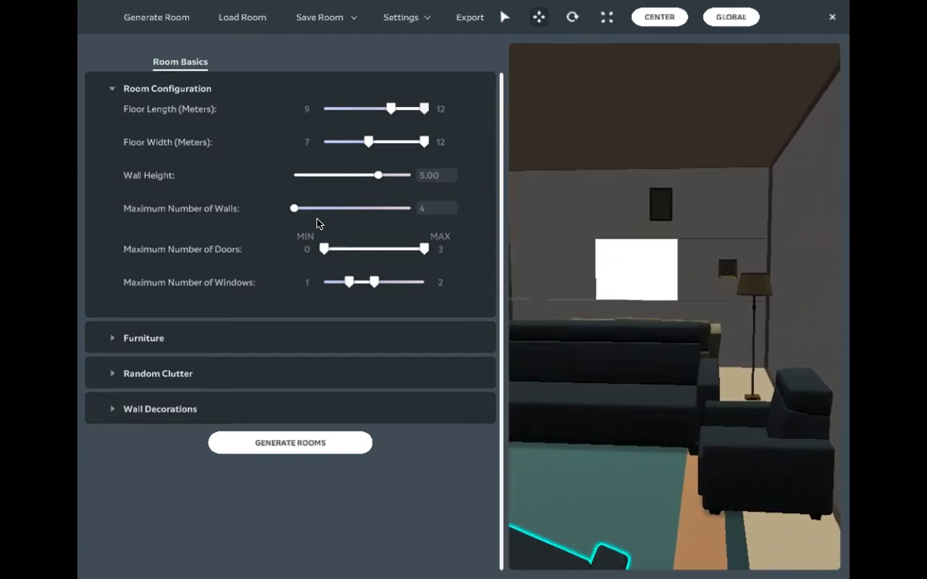
drag(296, 211, 339, 212)
drag(330, 251, 392, 251)
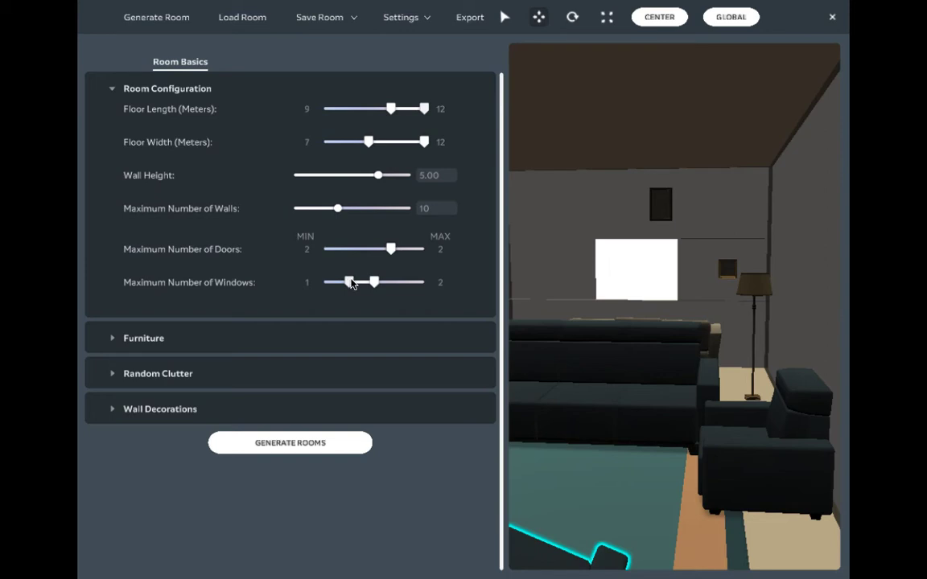
drag(350, 283, 373, 284)
click(175, 88)
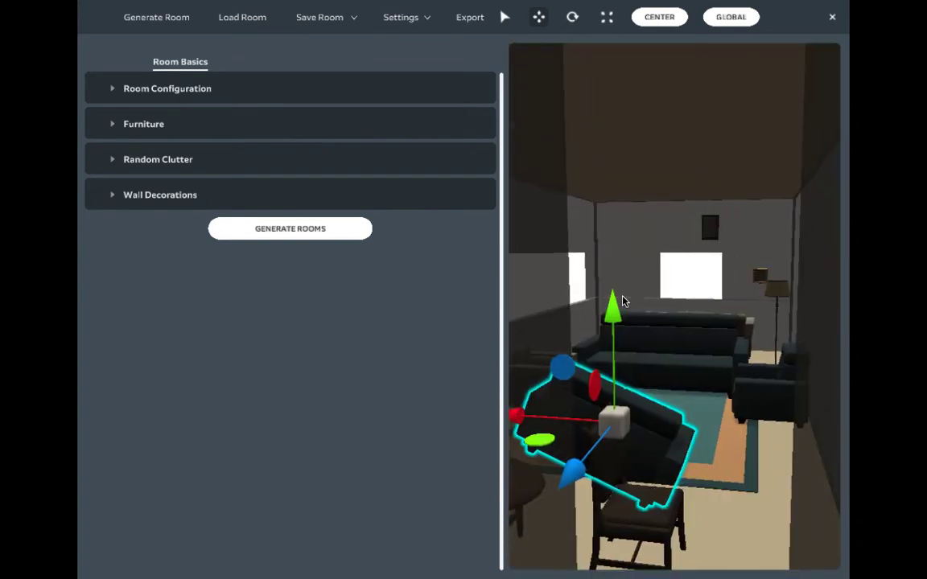
- Set the furniture quantities to a minimum and maximum of 4 shelves, 6–7 sofas and 6–7 chairs
click(180, 129)
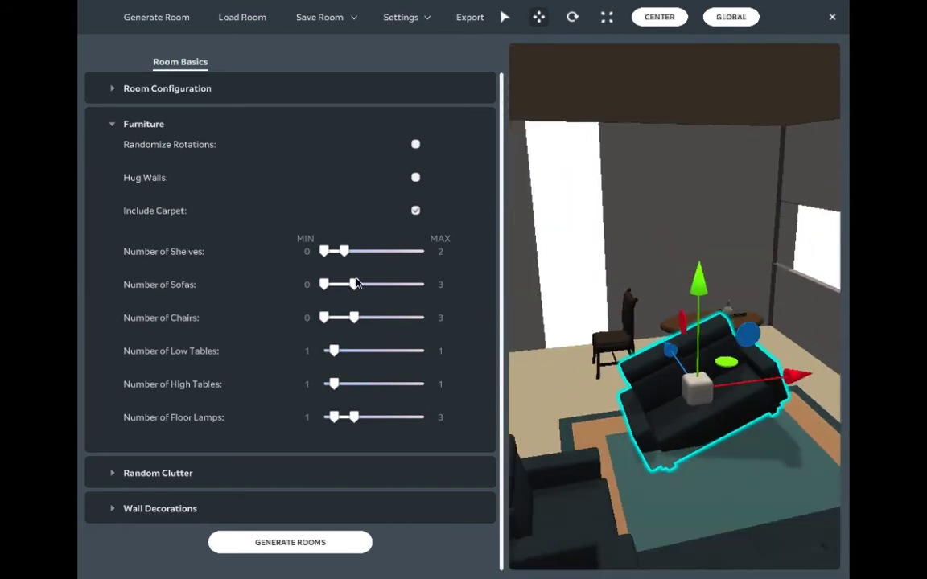
drag(343, 252, 359, 253)
right_drag(661, 324, 689, 335)
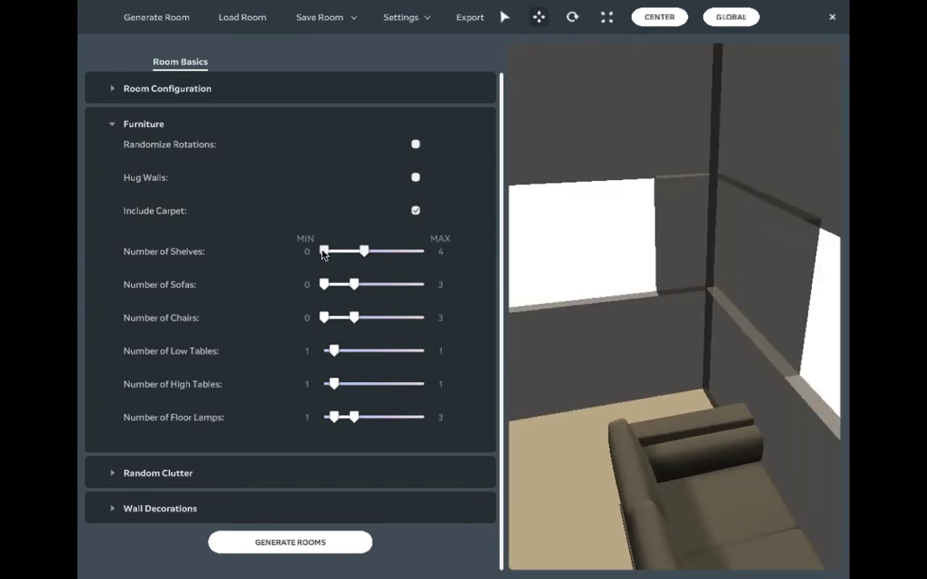
drag(338, 253, 364, 252)
drag(341, 287, 420, 286)
drag(326, 317, 351, 318)
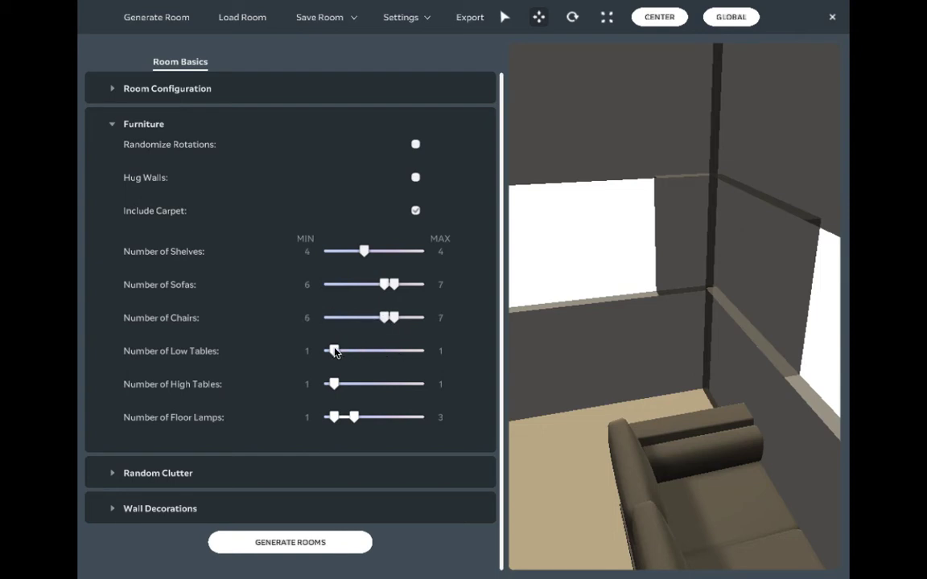
- Set the furniture quantities to 5–7 low tables, 4–4 high tables and 3–3 floor lamps
mouse_move(335, 352)
mouse_down()
mouse_move(382, 352)
mouse_move(350, 354)
mouse_up()
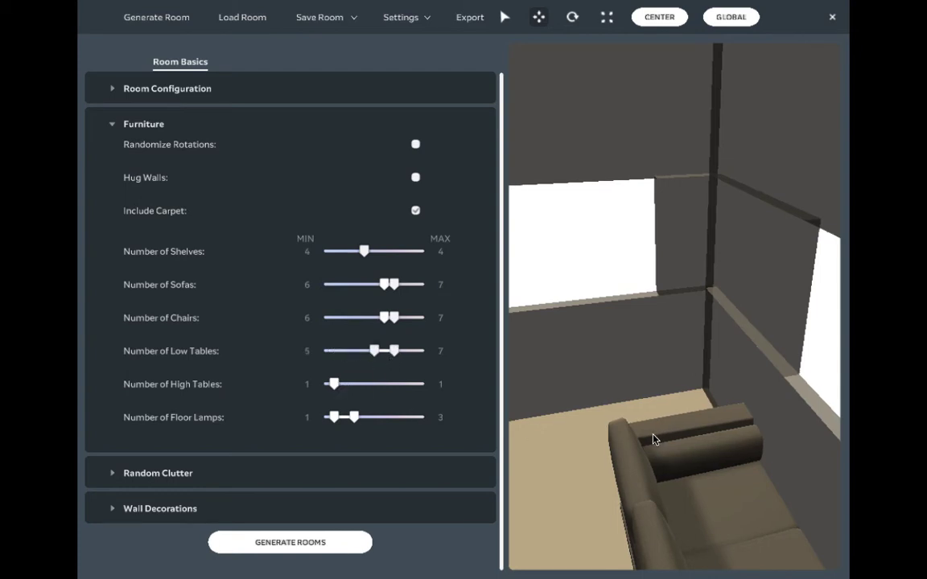
scroll(653, 437, down, 5)
scroll(673, 433, up, 8)
scroll(616, 425, down, 5)
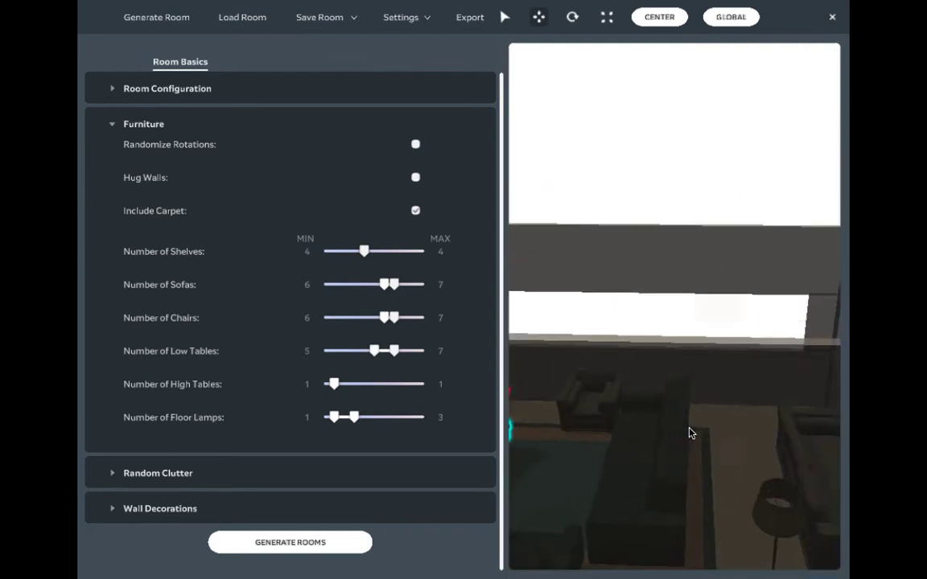
scroll(667, 441, up, 3)
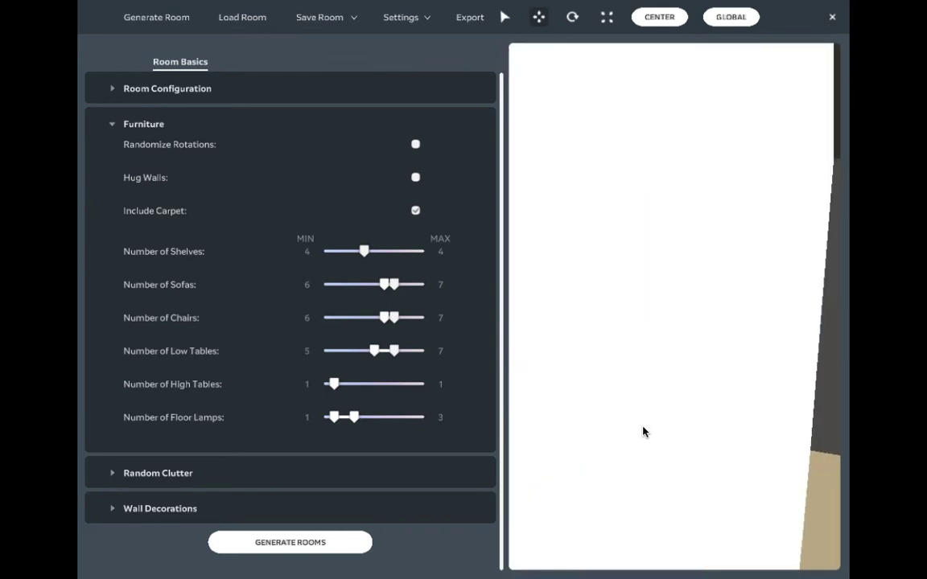
scroll(642, 432, down, 5)
scroll(668, 437, up, 3)
scroll(668, 438, up, 3)
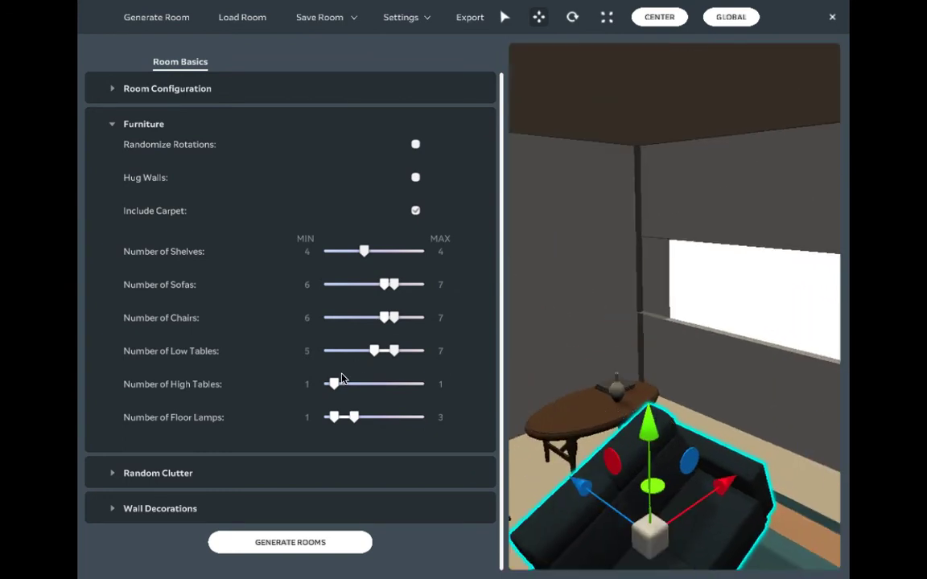
mouse_move(359, 388)
mouse_down()
mouse_move(383, 385)
mouse_move(364, 385)
mouse_up()
drag(363, 421, 375, 417)
click(357, 418)
scroll(645, 339, down, 5)
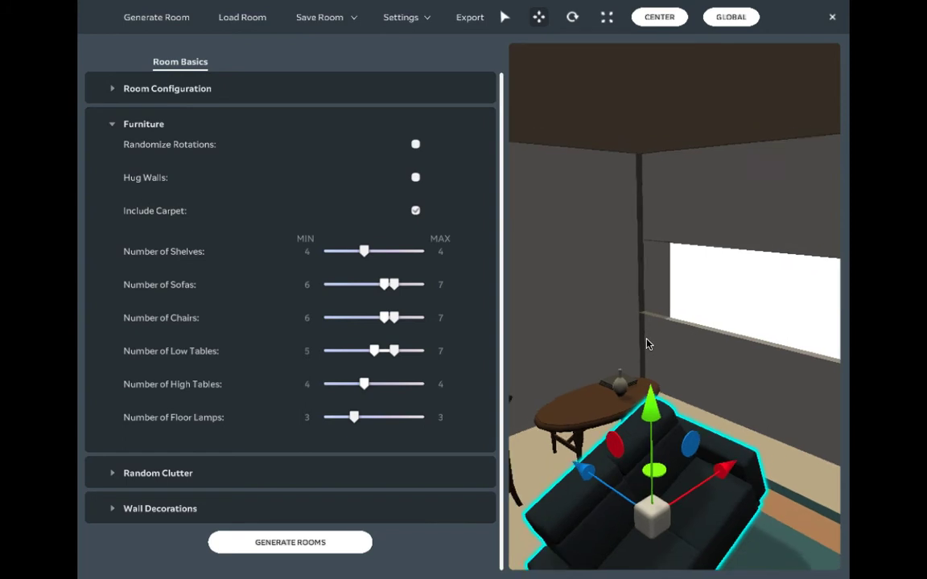
- Turn on Hug Walls in the furniture settings and look around the furnished room preview
right_drag(668, 339, 551, 339)
scroll(668, 343, up, 5)
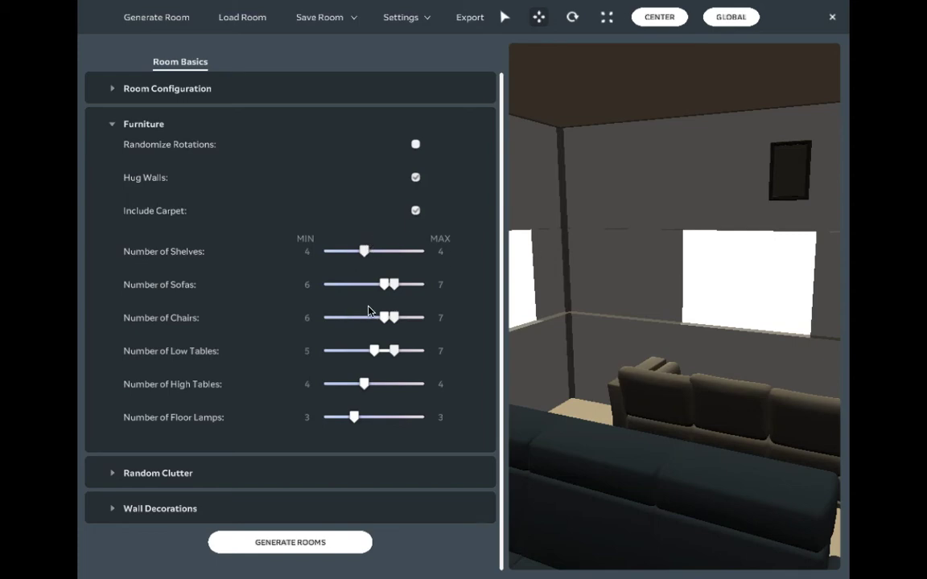
right_drag(688, 393, 610, 434)
click(666, 401)
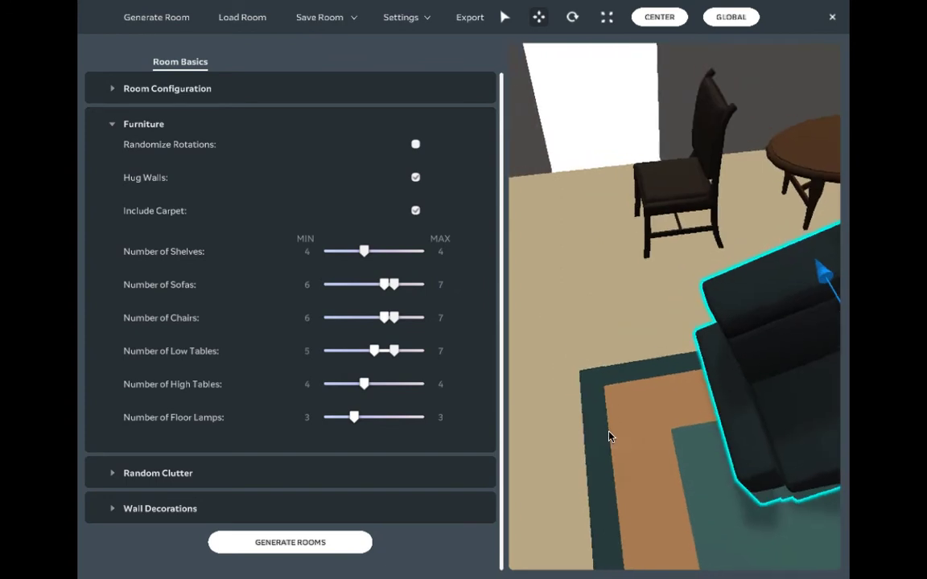
- Raise the amount of random clutter and collapse its settings section
click(200, 479)
scroll(265, 427, down, 1)
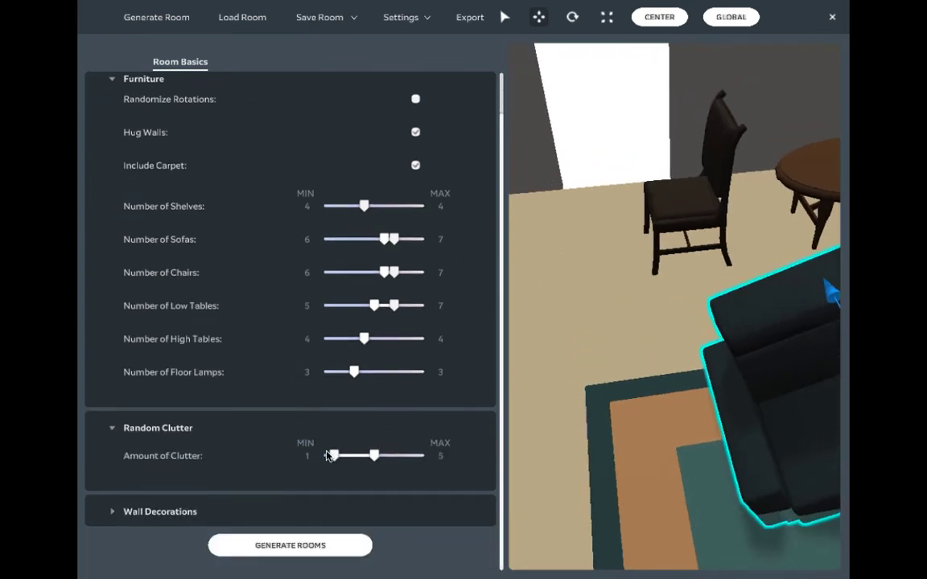
drag(334, 457, 394, 458)
click(203, 425)
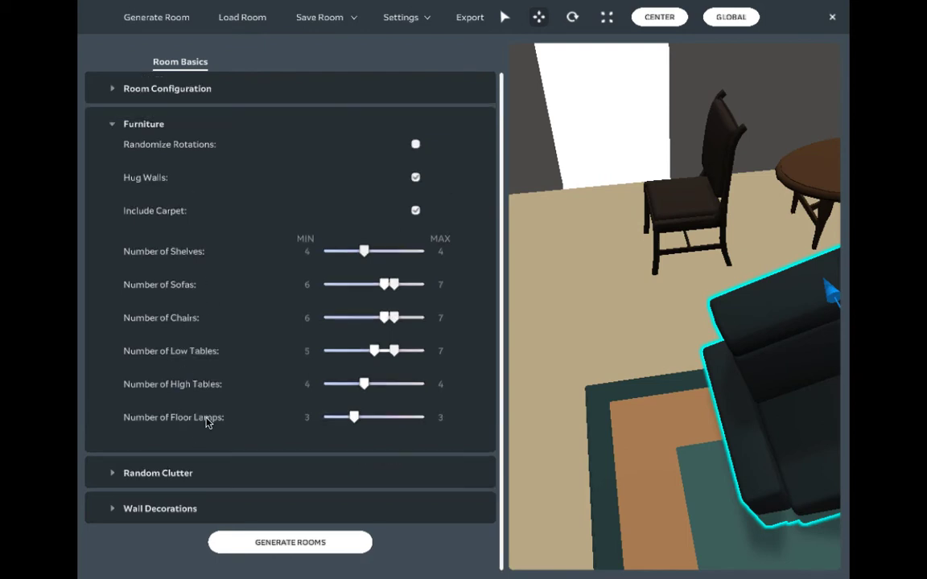
- Set the wall decorations to 5–7 televisions, 4–6 pictures and 4–5 wall shelves
click(177, 515)
drag(175, 519, 254, 407)
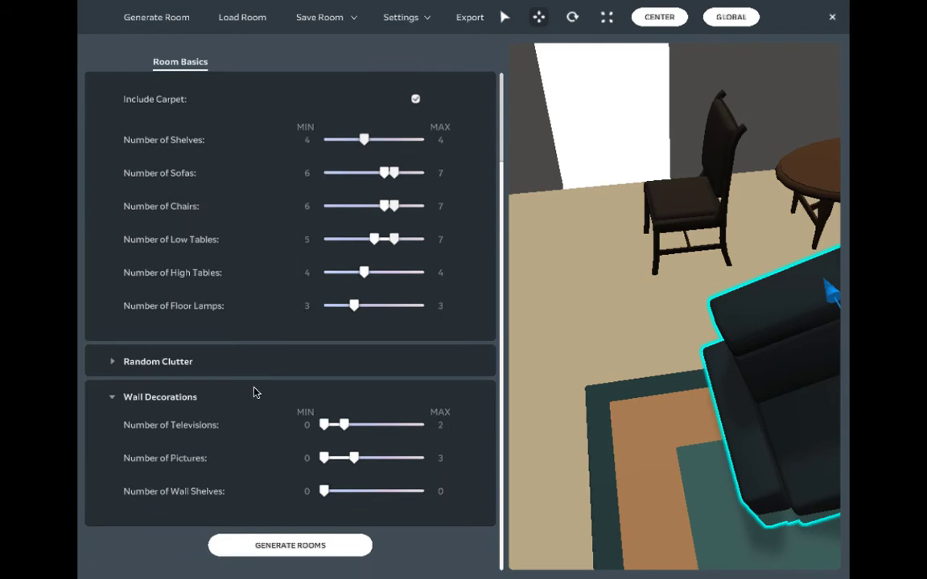
drag(628, 378, 491, 348)
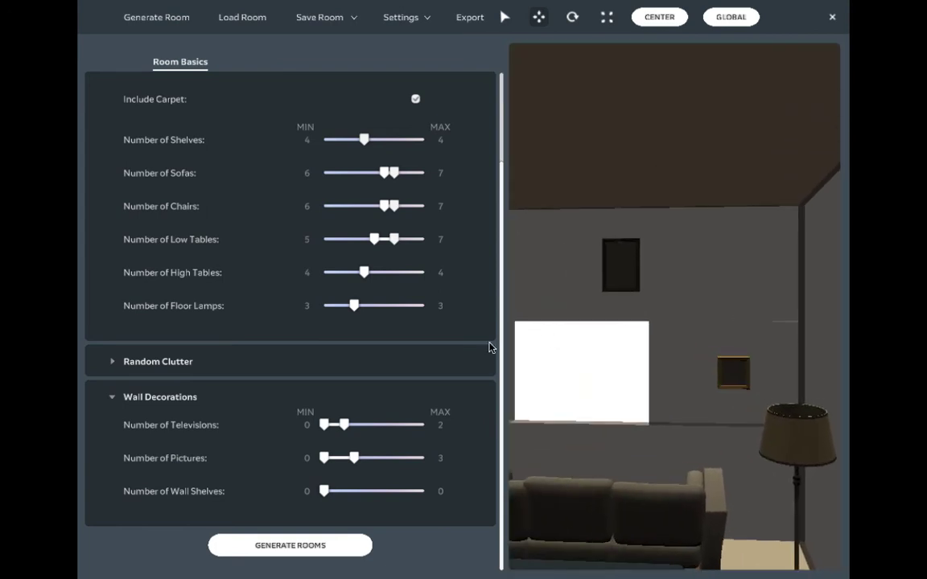
drag(345, 424, 384, 424)
drag(321, 424, 374, 425)
drag(355, 459, 384, 458)
drag(326, 459, 344, 460)
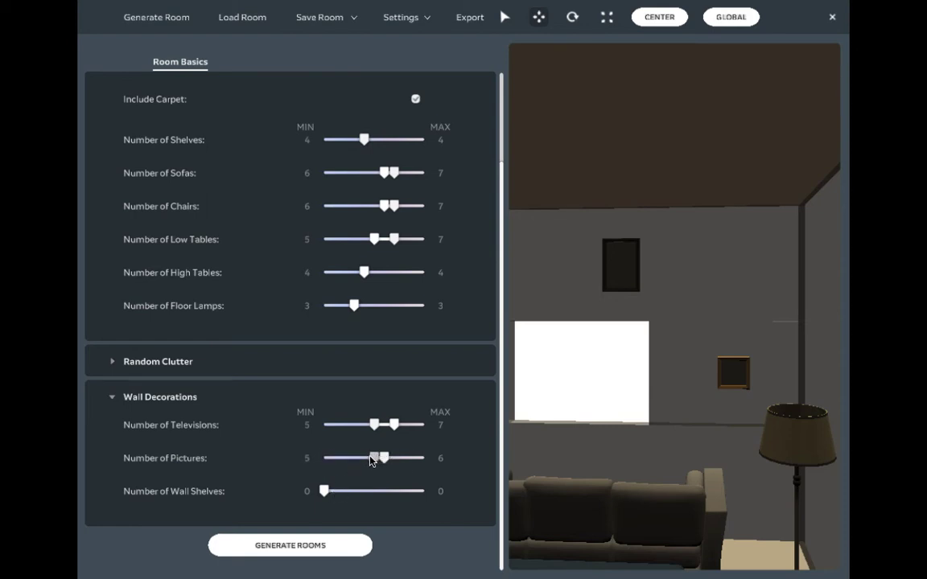
drag(372, 459, 368, 464)
drag(326, 493, 367, 491)
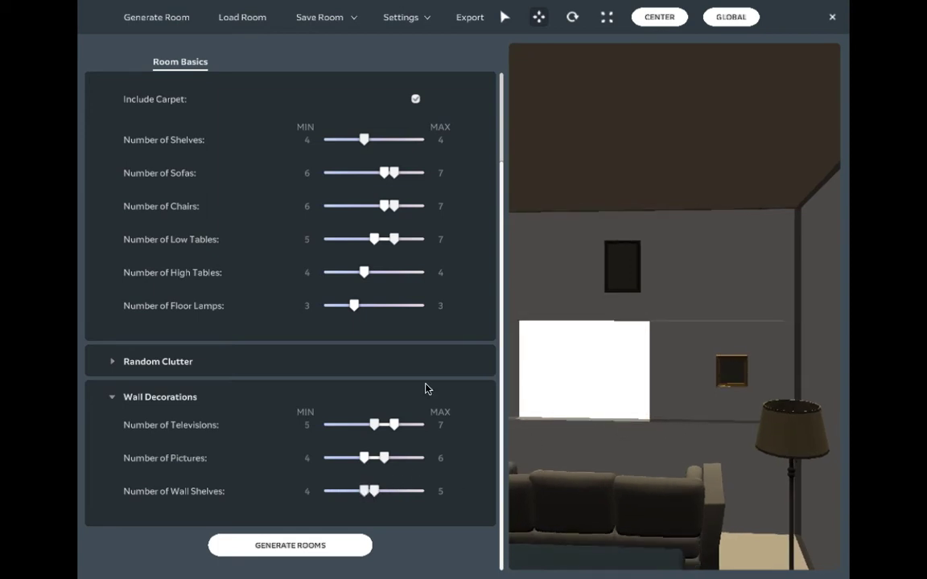
- Collapse the Furniture and Wall Decorations settings and generate the room
scroll(426, 389, up, 3)
click(148, 125)
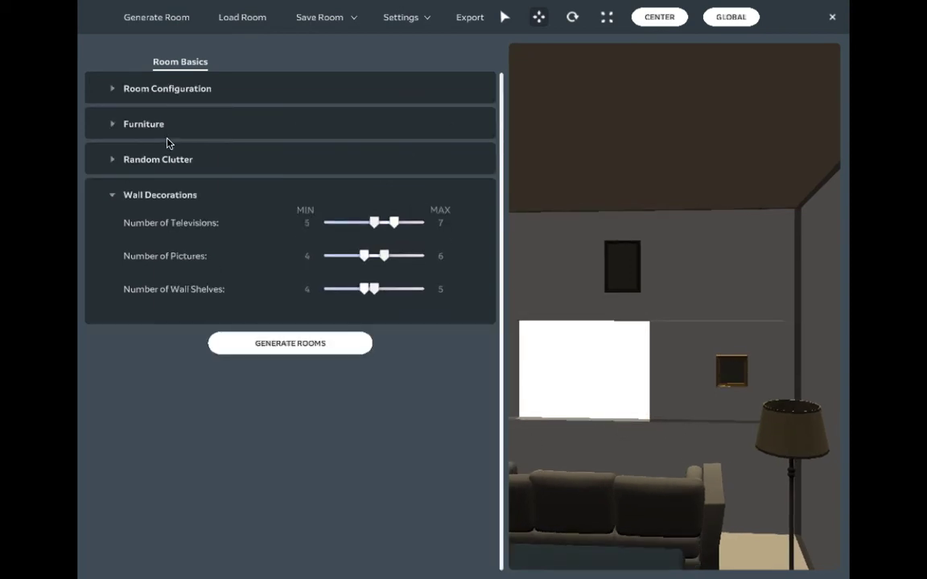
click(175, 197)
click(299, 232)
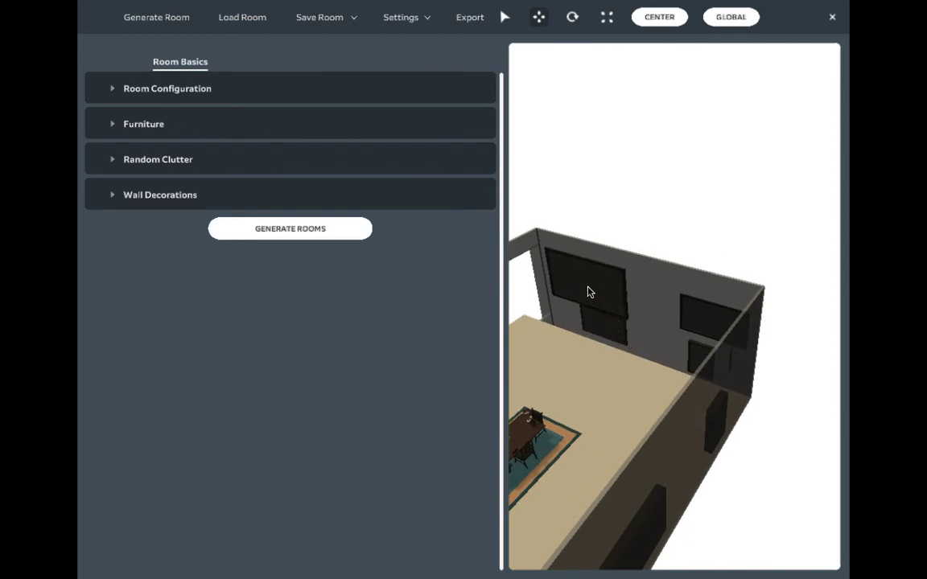
- Move the small screen below the large one on the far wall sideways and up, into the gap between the two larger screens
click(612, 330)
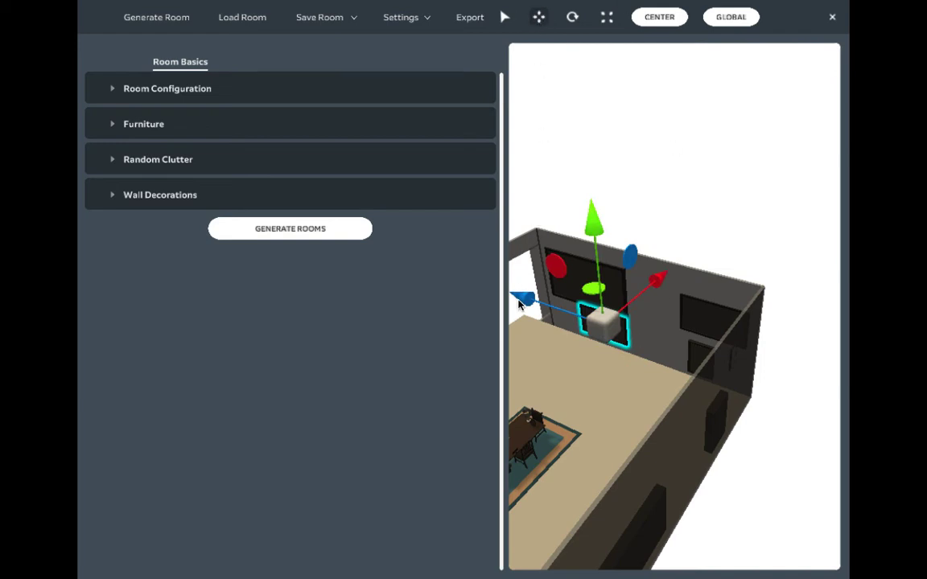
drag(519, 303, 574, 299)
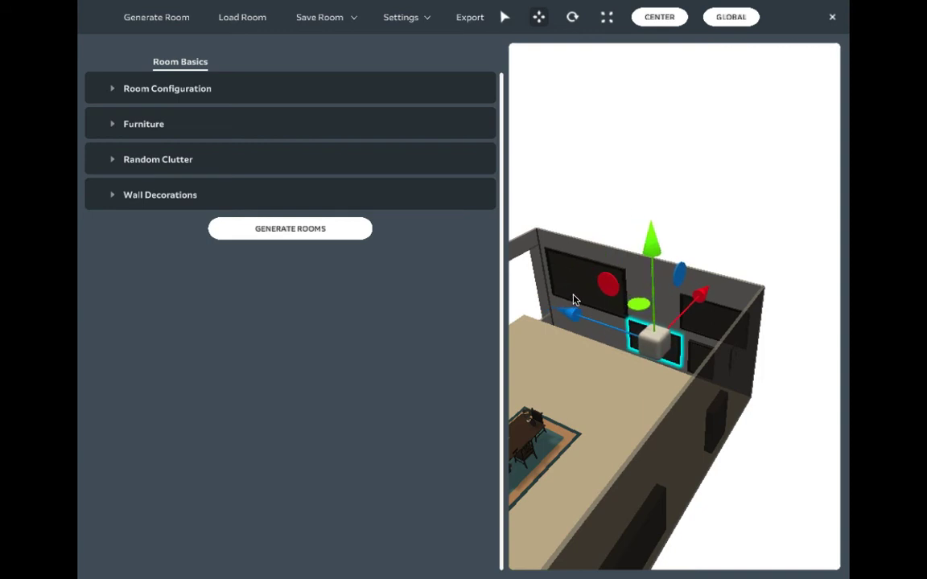
drag(658, 240, 659, 194)
right_drag(670, 319, 688, 309)
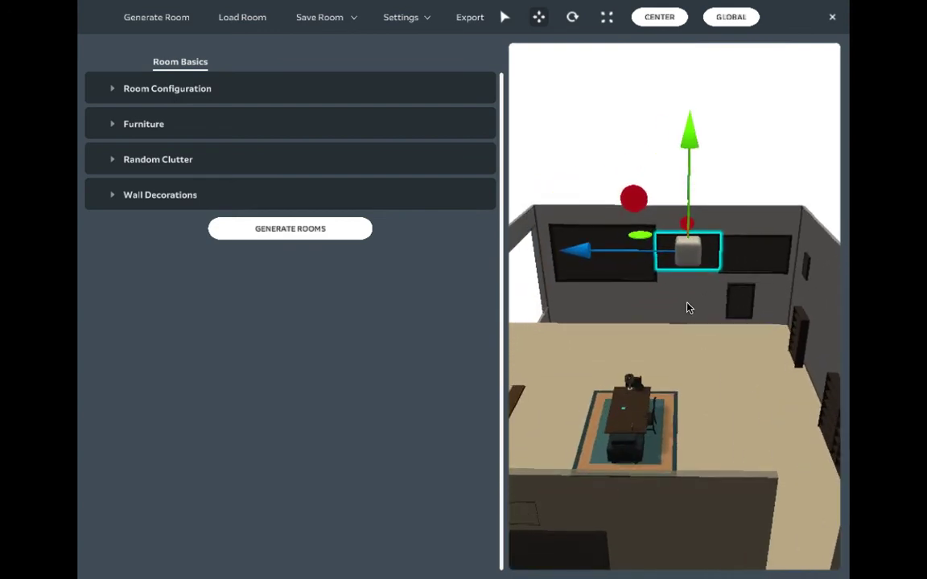
click(618, 278)
click(593, 157)
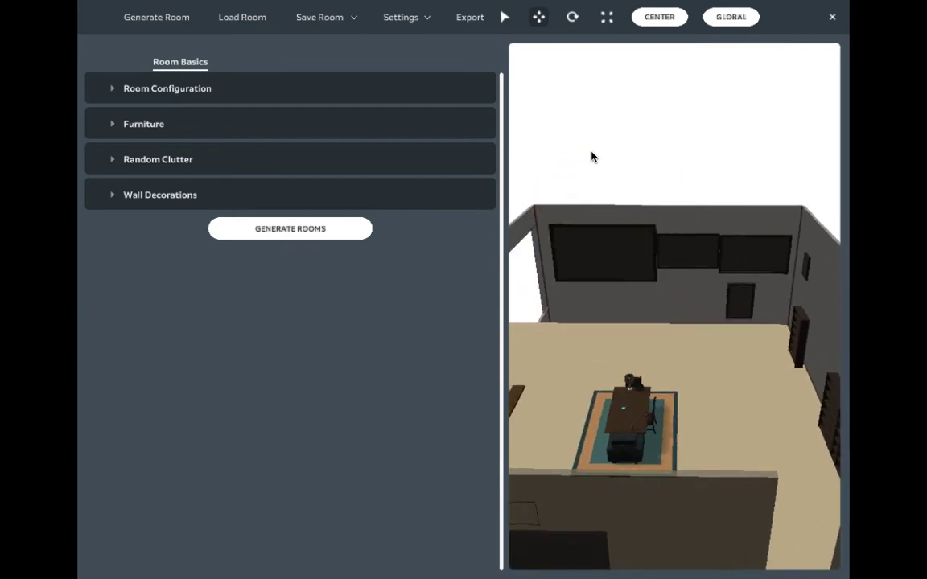
- Lower the large screen on the far wall to just above the floor
click(602, 252)
drag(592, 145, 598, 191)
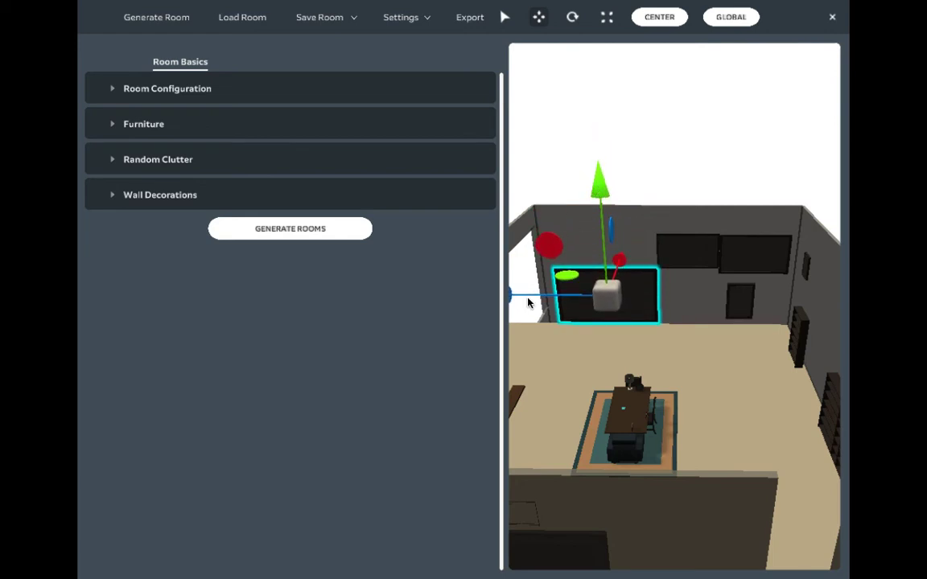
drag(529, 302, 684, 258)
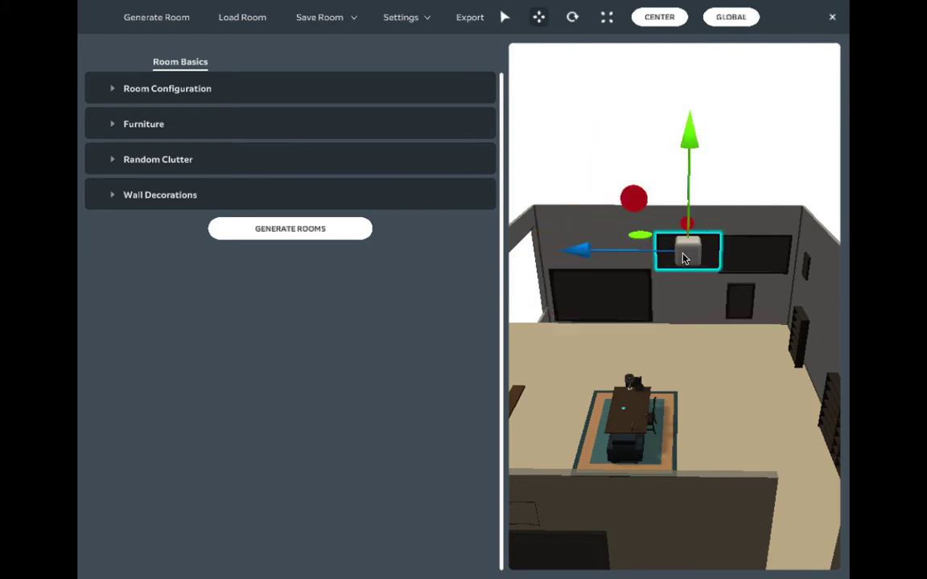
- Shift the middle screen on the far wall slightly away from its neighbour, adjust its height, and view the table area
drag(613, 259, 602, 257)
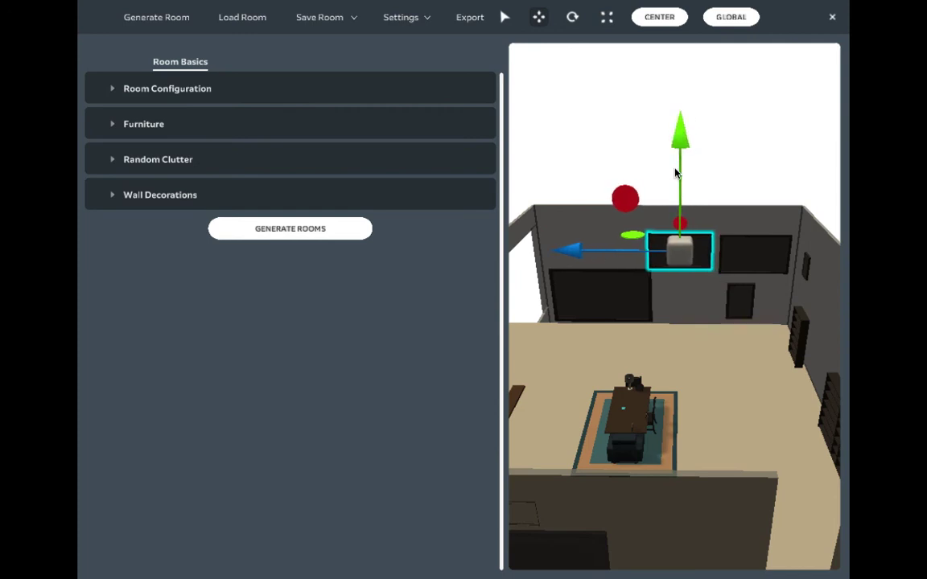
drag(676, 134, 677, 129)
drag(734, 255, 627, 310)
scroll(627, 310, up, 3)
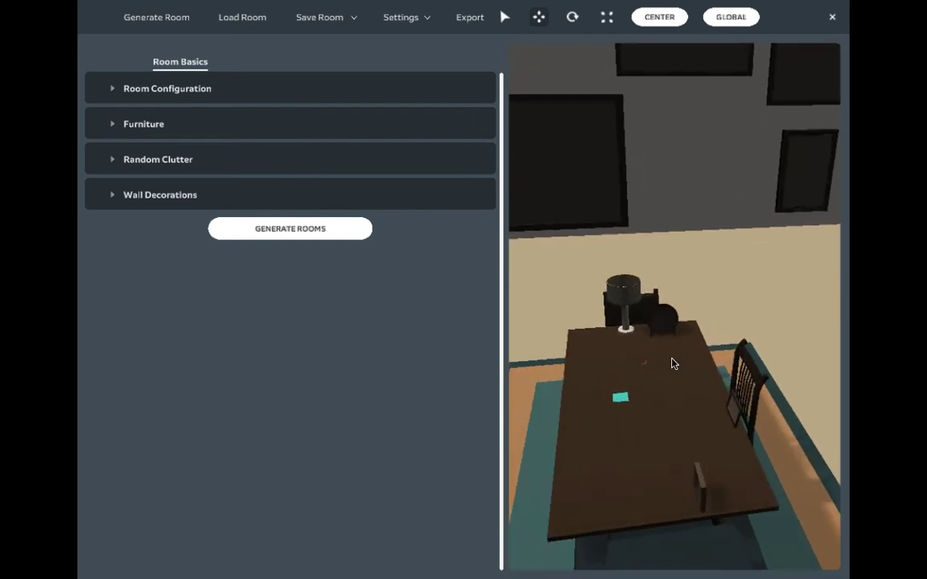
scroll(673, 351, down, 5)
drag(673, 352, 596, 172)
- Save the generated room under the name LargeRoomModified
click(333, 20)
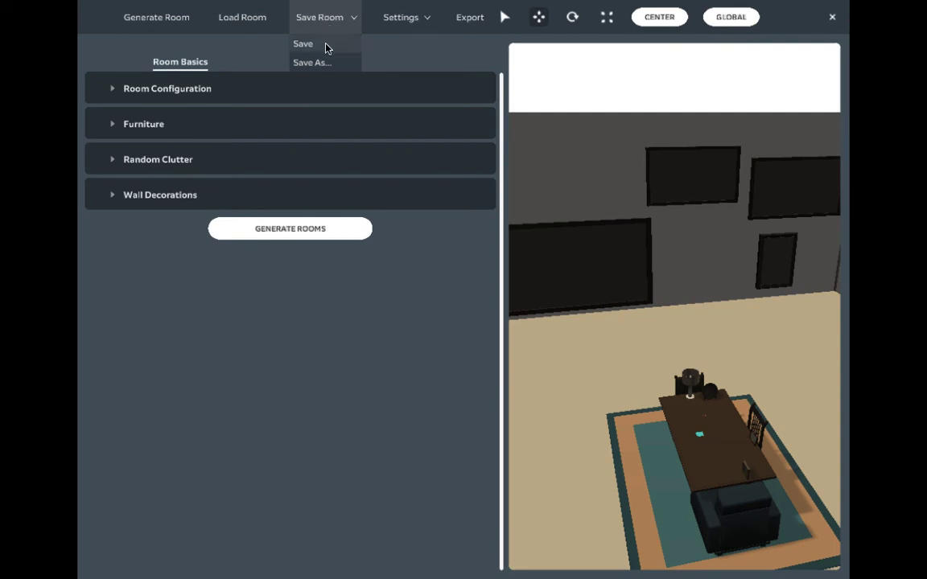
click(326, 46)
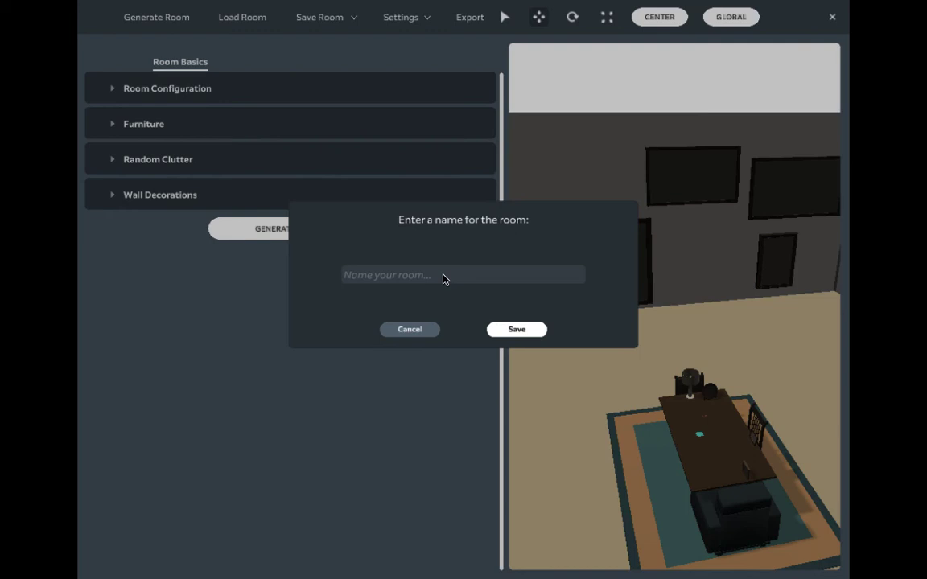
text(LargeRoomModified)
click(518, 329)
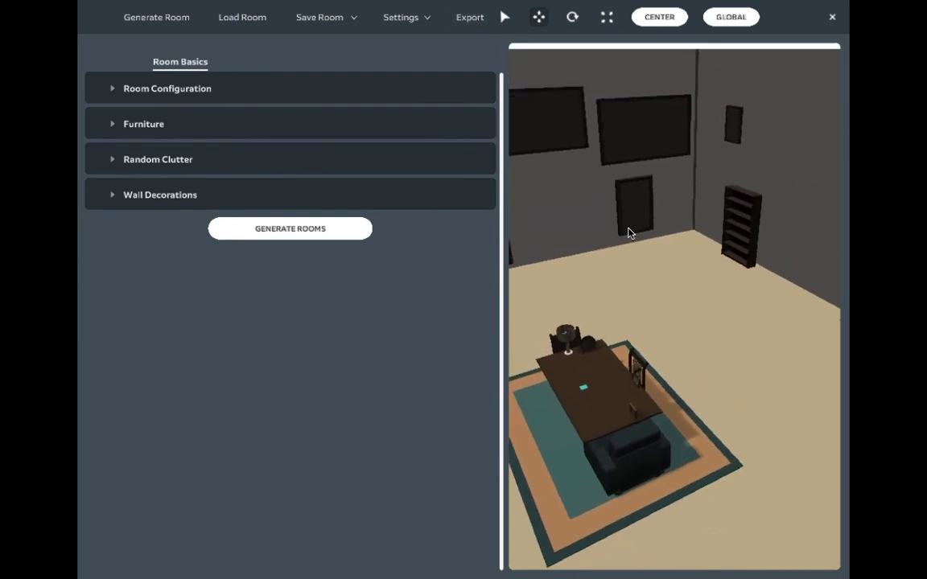
- Export the room as the .room file LargeRoomModified into the Exported Rooms folder
click(471, 18)
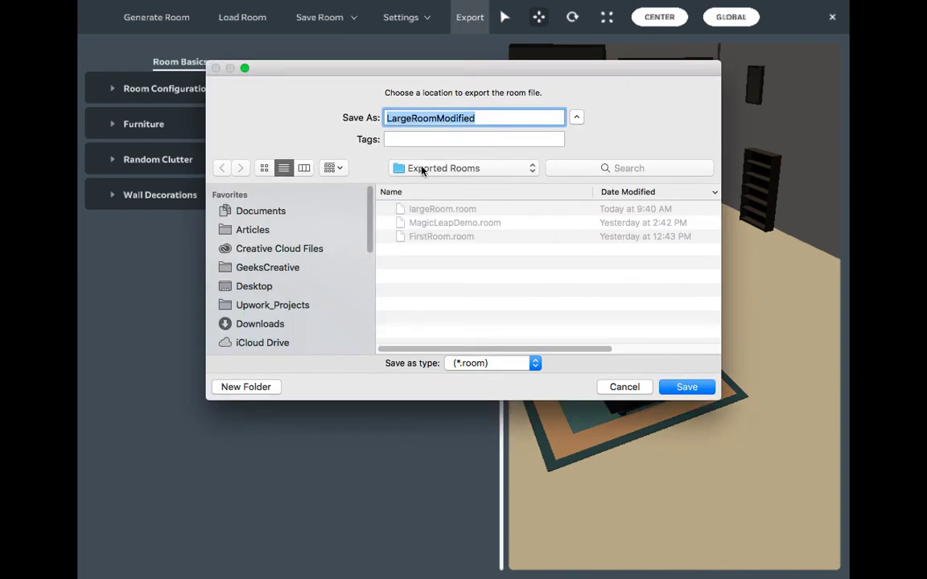
click(515, 117)
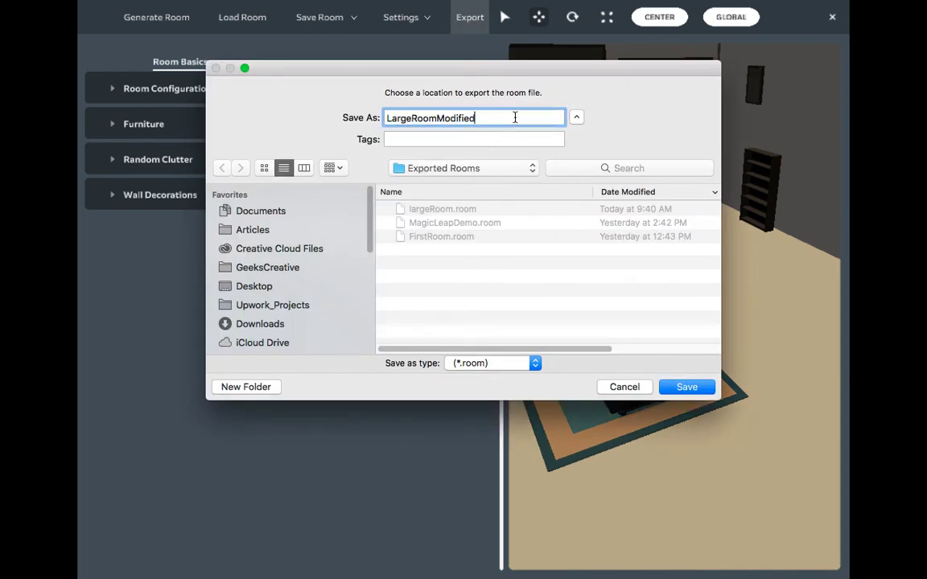
double_click(496, 118)
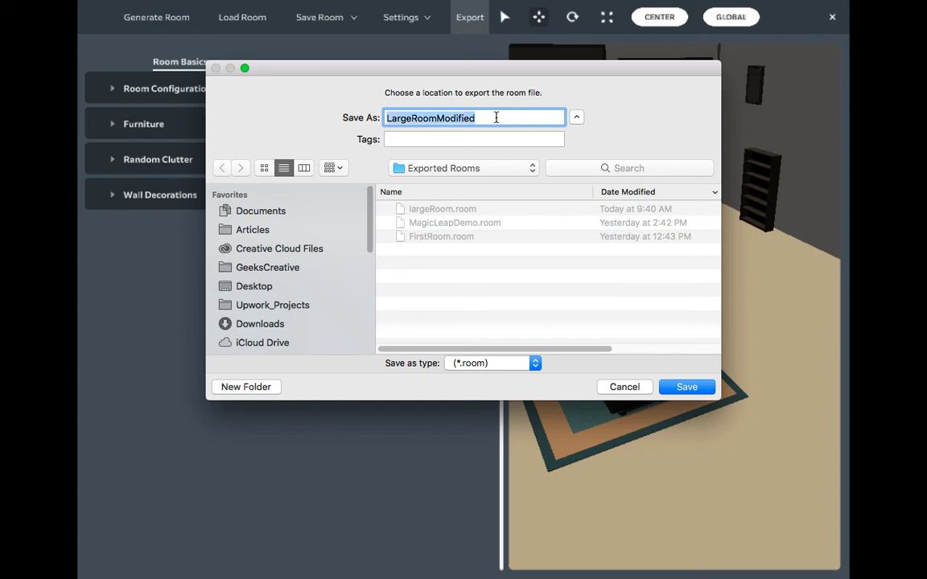
key(Right)
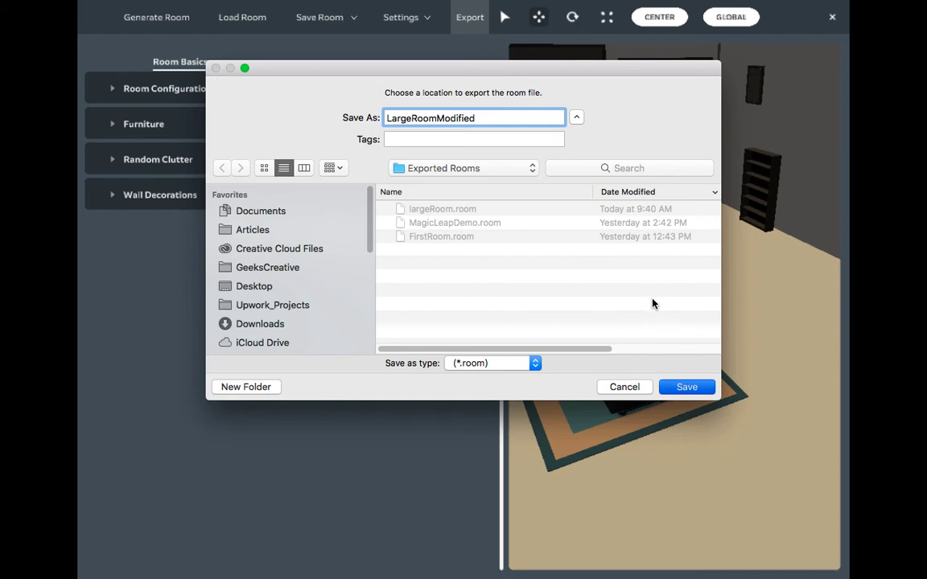
key(Return)
mouse_move(692, 296)
middle_down()
mouse_move(695, 285)
mouse_move(694, 298)
middle_up()
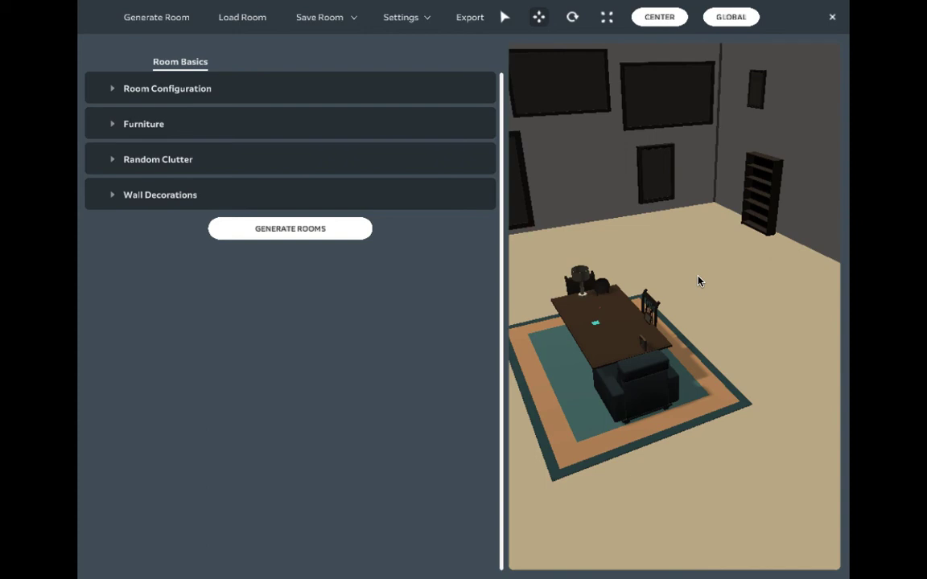
- Exit the Virtual Room Generator and launch Magic Leap Remote
click(832, 18)
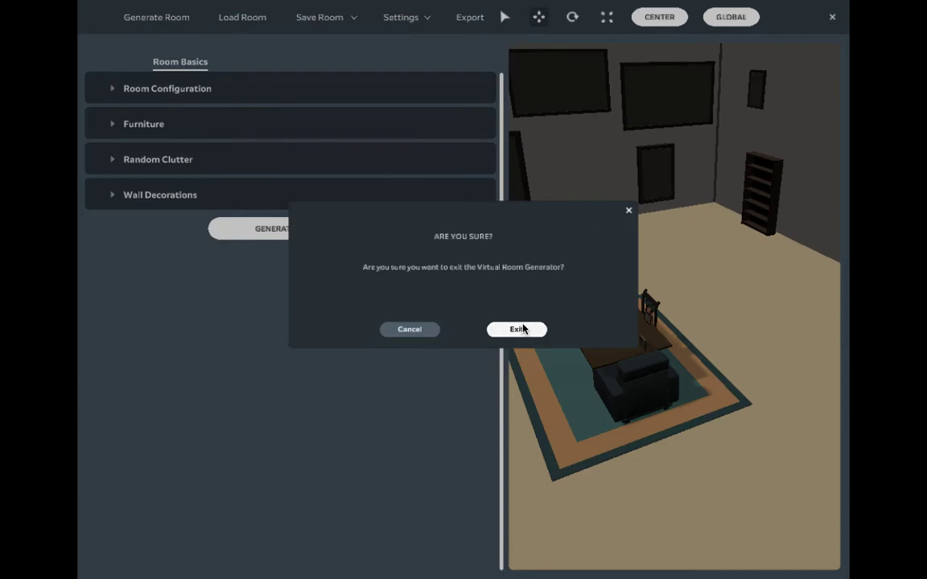
click(516, 330)
key(super+space)
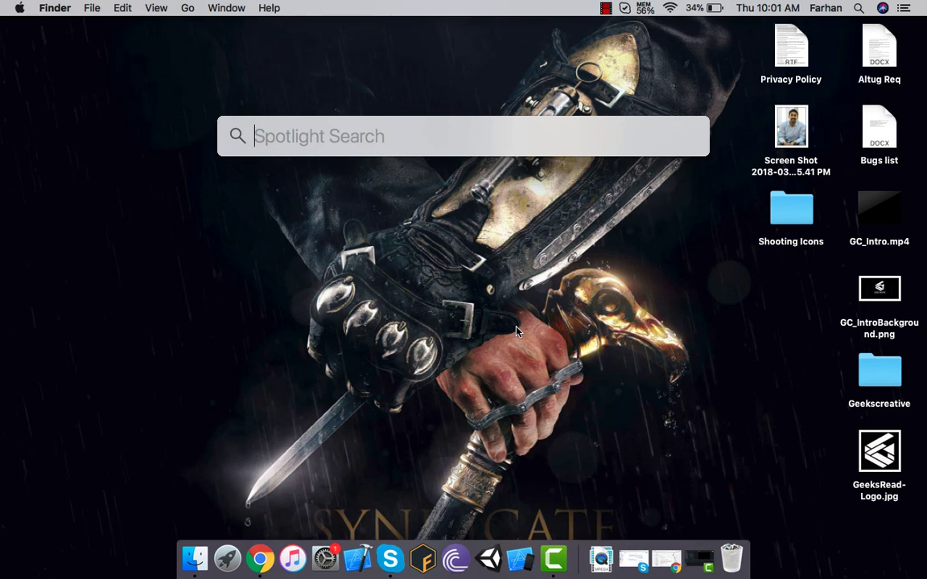
text(remote)
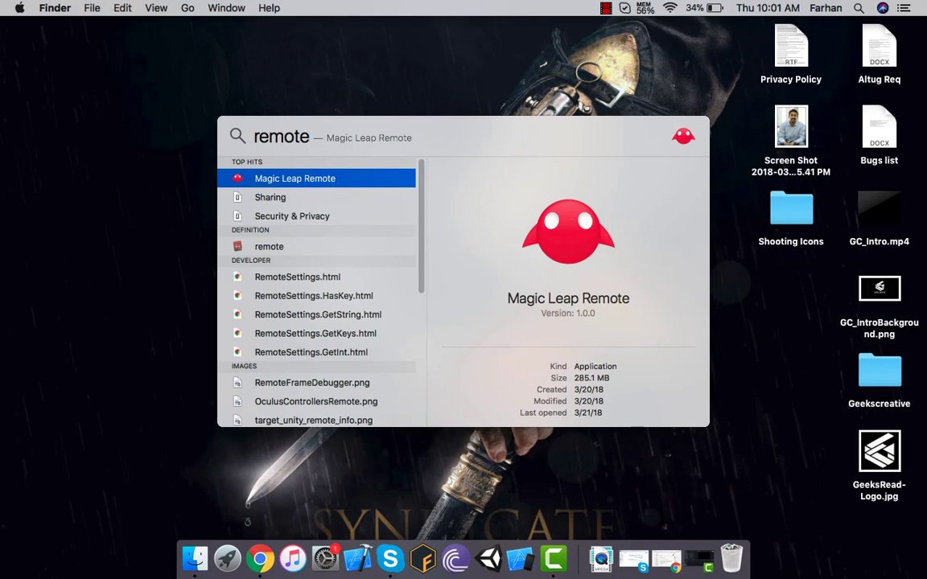
key(Return)
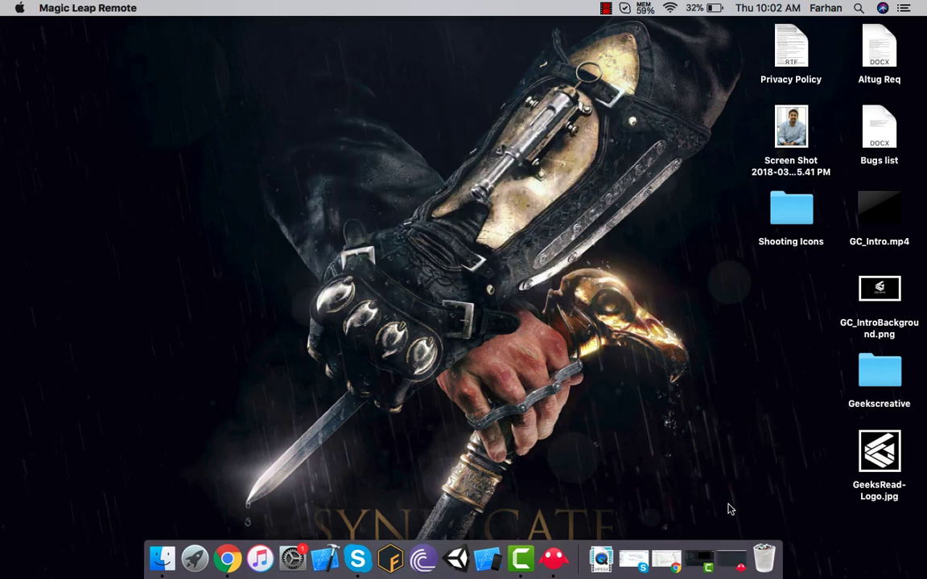
- Restore the Magic Leap Remote window, start the simulator over the running server, and allow incoming network connections
click(727, 570)
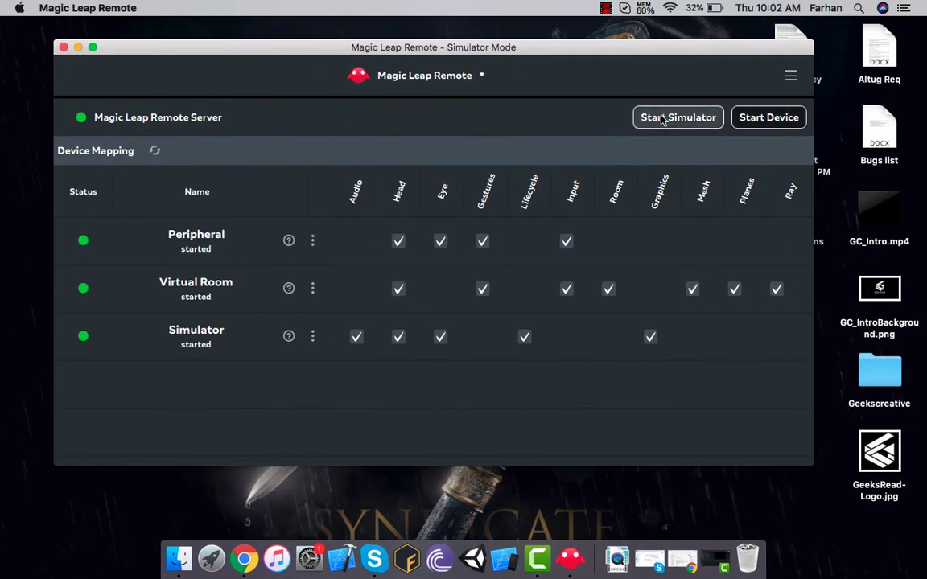
click(666, 120)
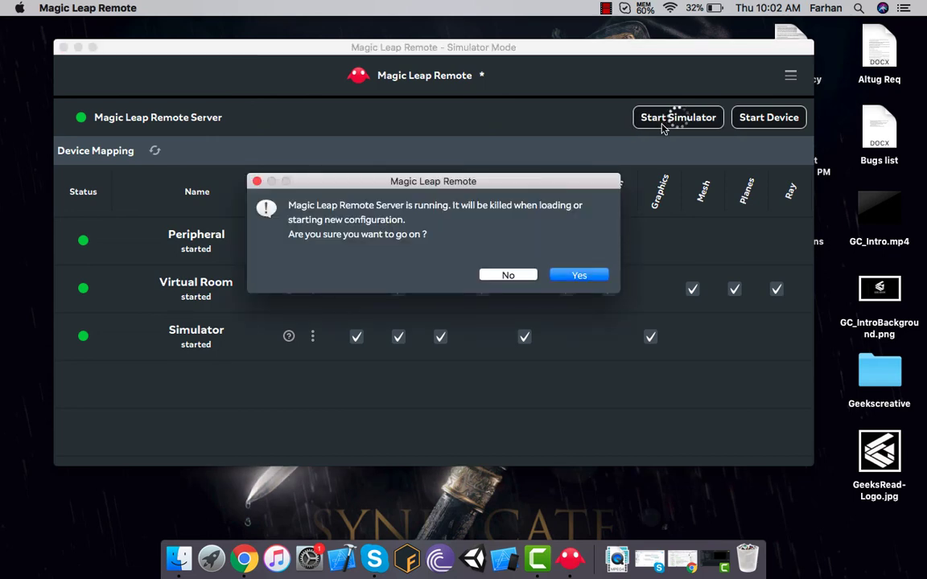
click(583, 276)
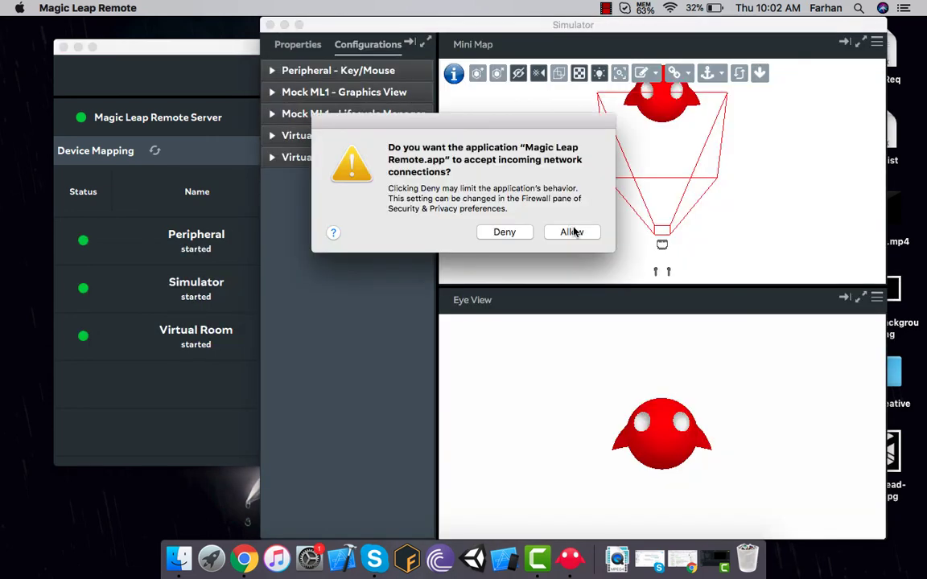
click(573, 233)
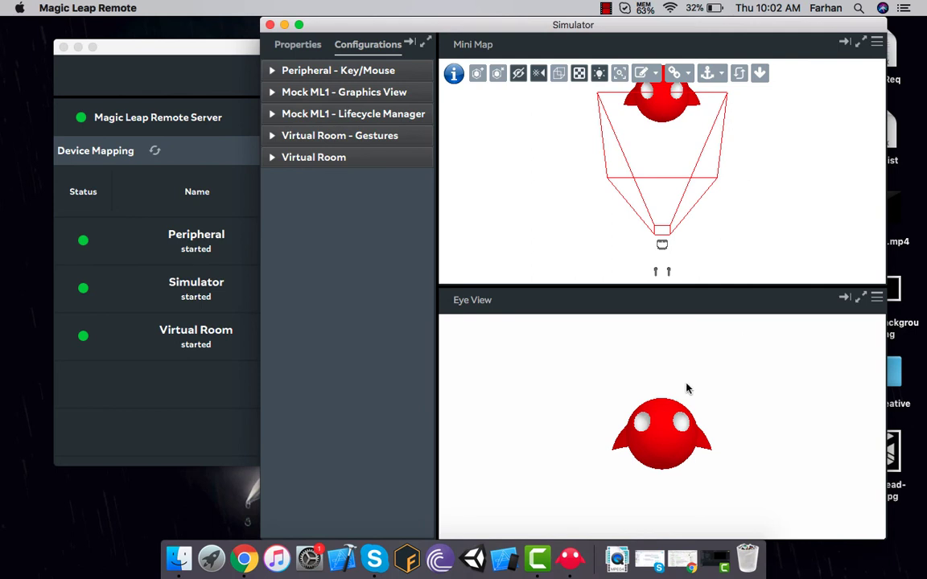
- Load the exported virtual room LargeRoomModified.room from the Exported Rooms folder into the simulator
drag(687, 388, 686, 425)
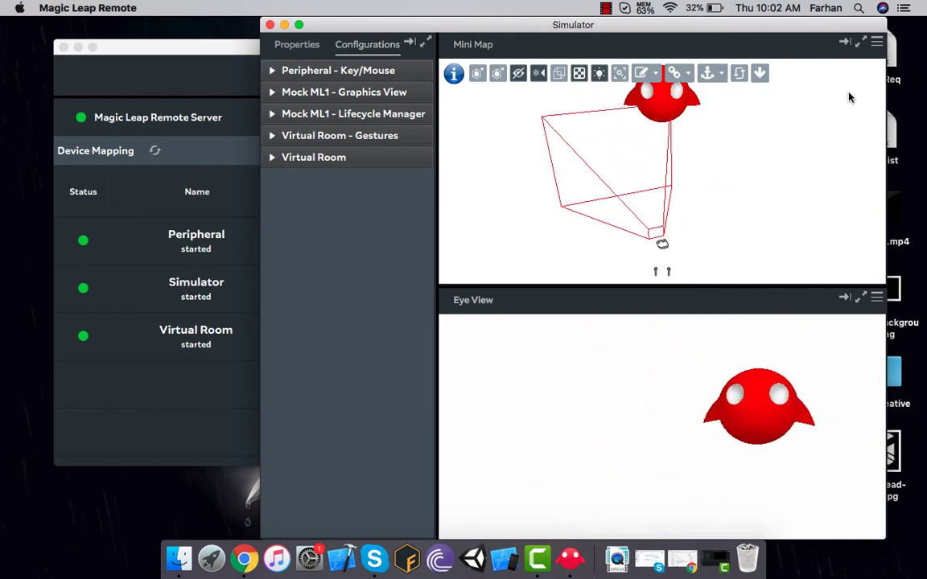
click(877, 42)
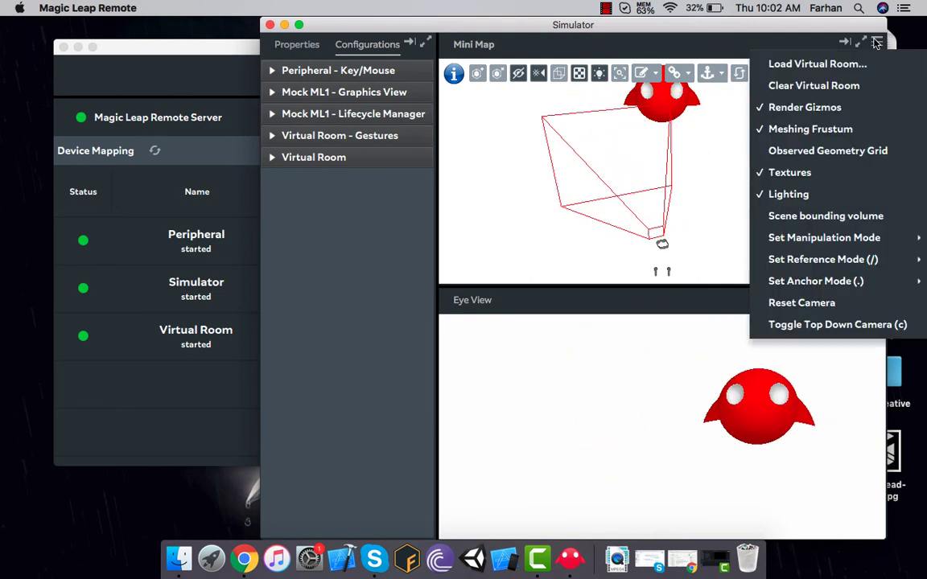
click(782, 66)
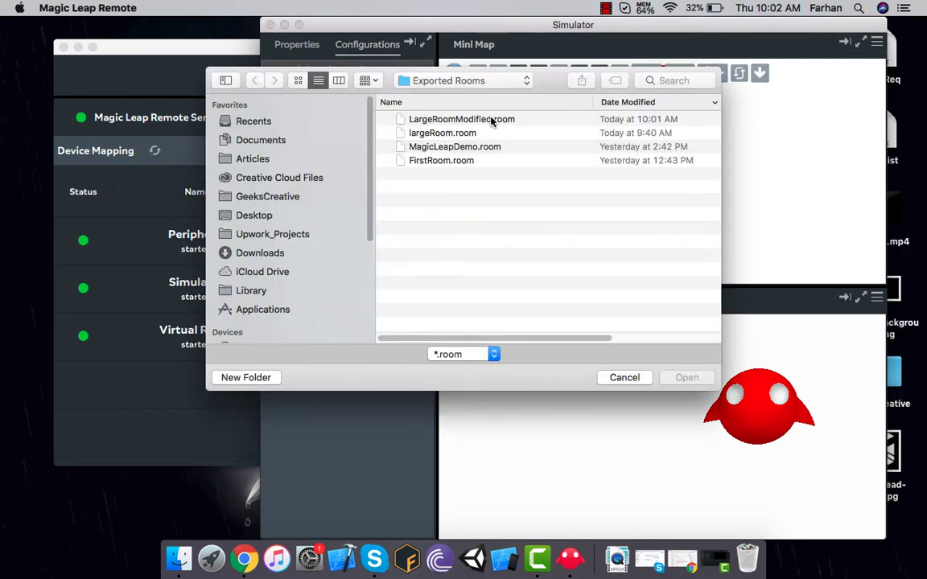
click(491, 120)
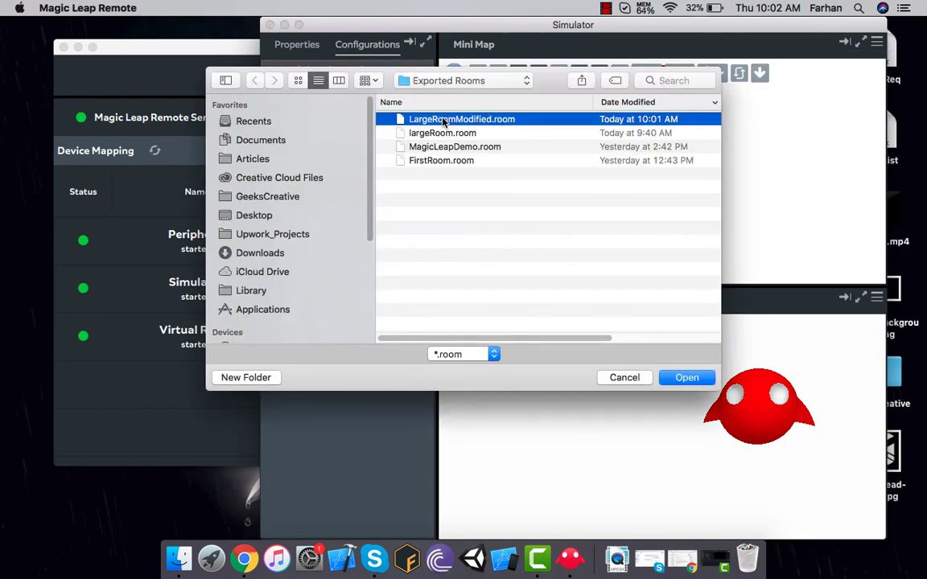
click(686, 377)
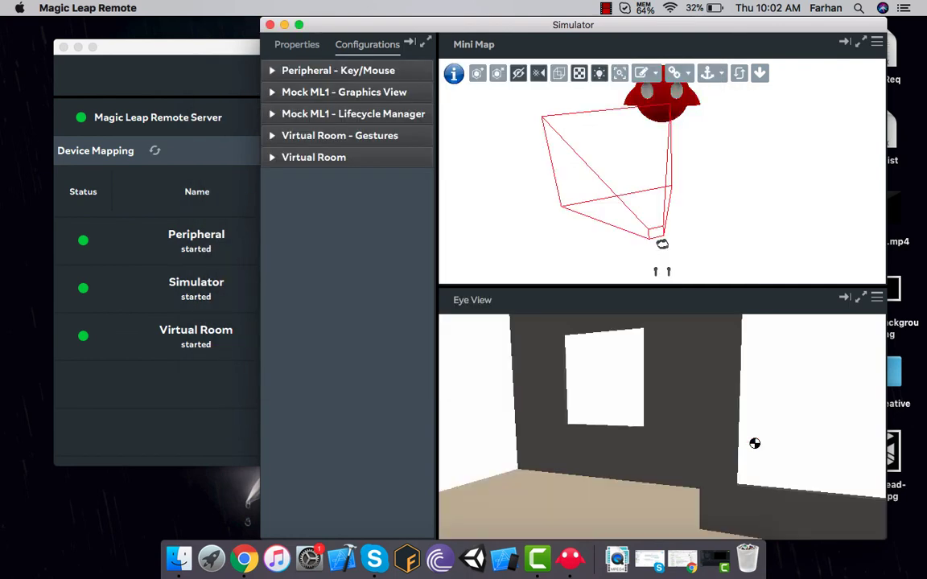
- Look around the loaded room in the Eye View, examining the wall frames and the corner with the floor lamps
right_drag(755, 441, 862, 428)
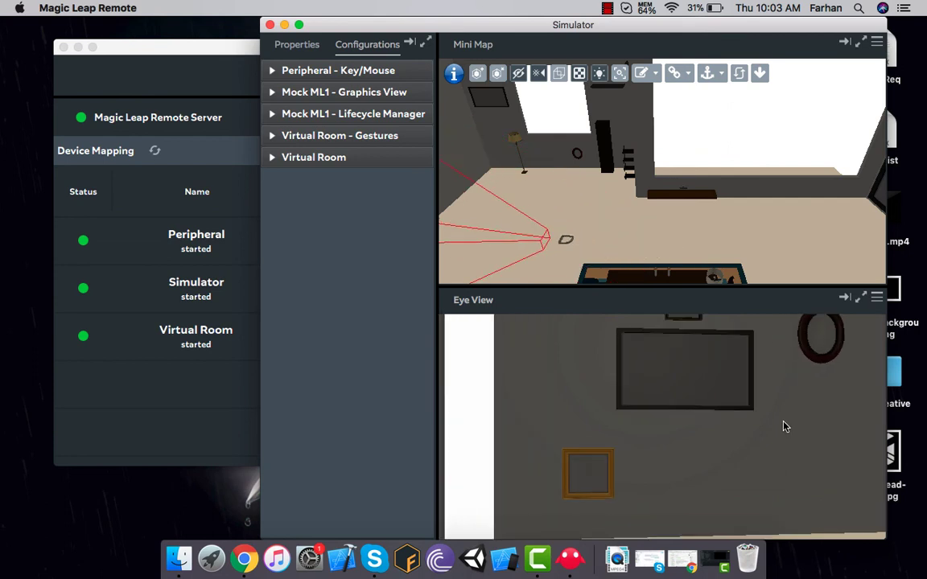
right_drag(786, 427, 665, 429)
drag(648, 451, 852, 425)
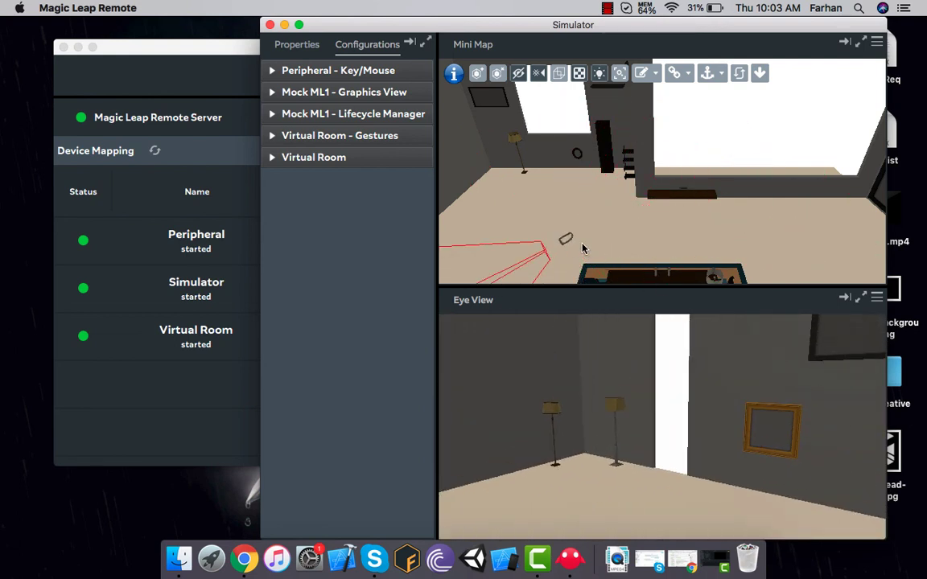
- Examine the room and the headset's position in the Mini Map from near and far
scroll(568, 247, up, 3)
scroll(567, 247, down, 3)
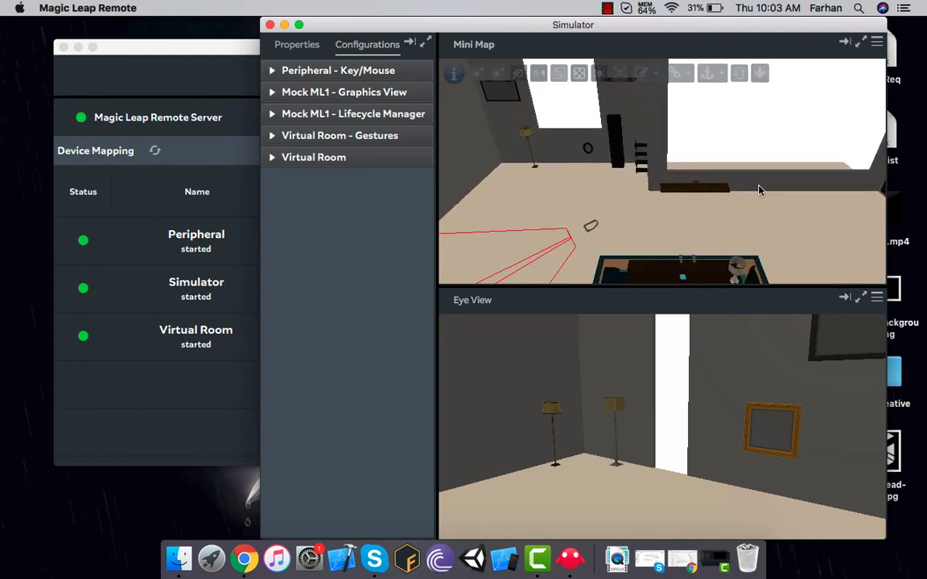
scroll(612, 217, up, 3)
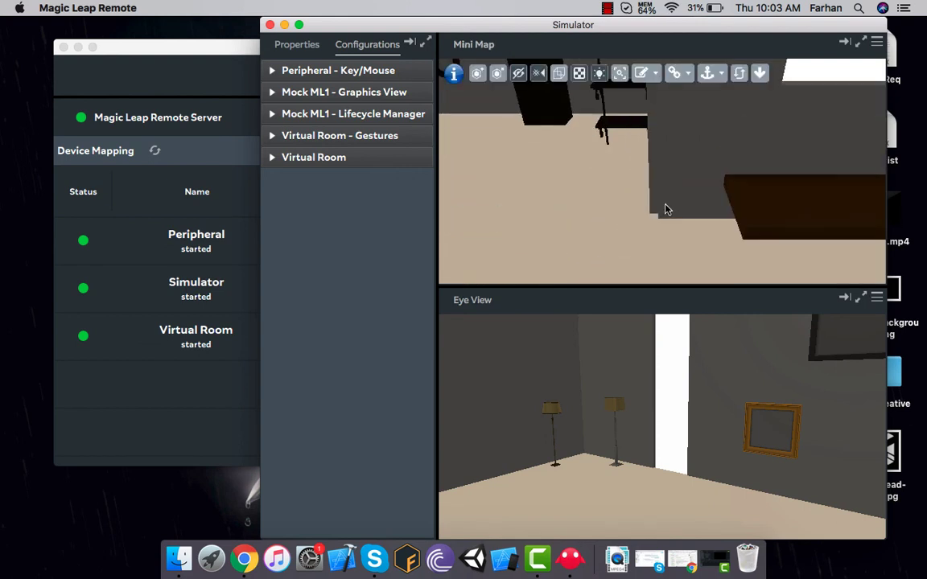
scroll(646, 208, down, 3)
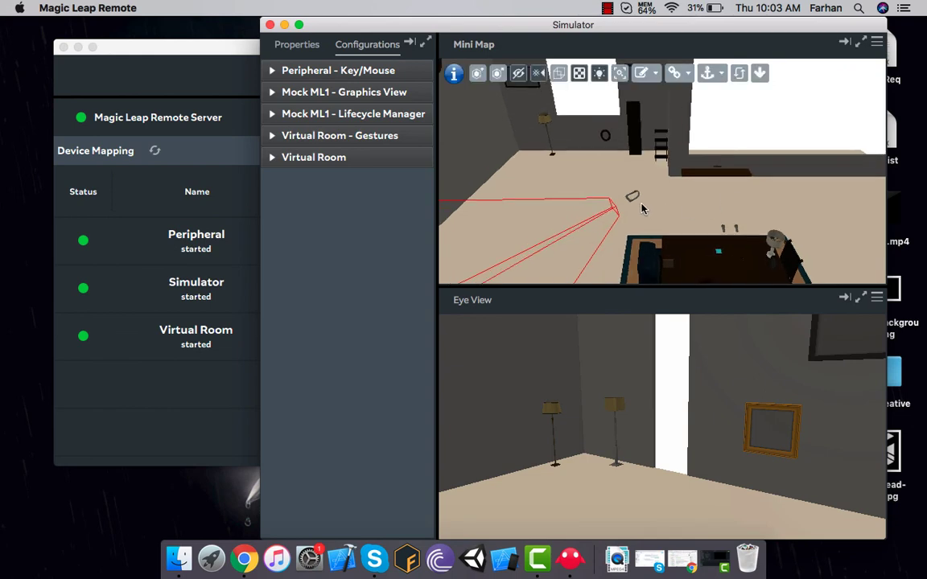
scroll(644, 203, down, 2)
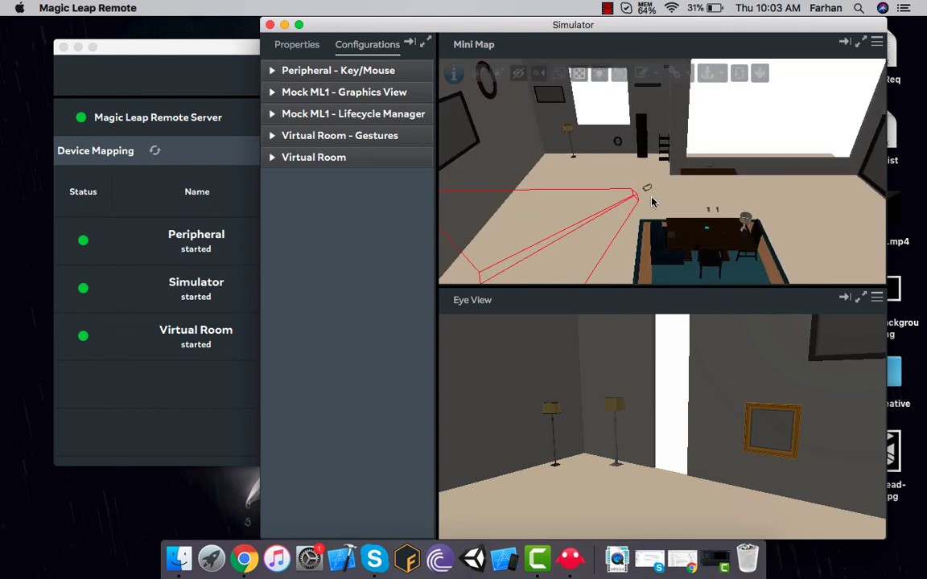
scroll(643, 203, up, 3)
scroll(642, 205, down, 2)
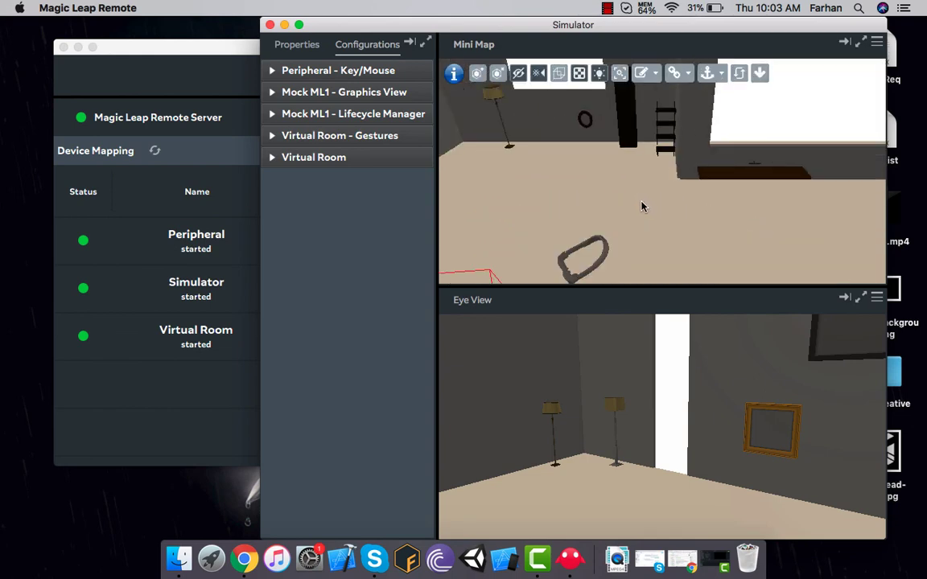
scroll(676, 193, down, 2)
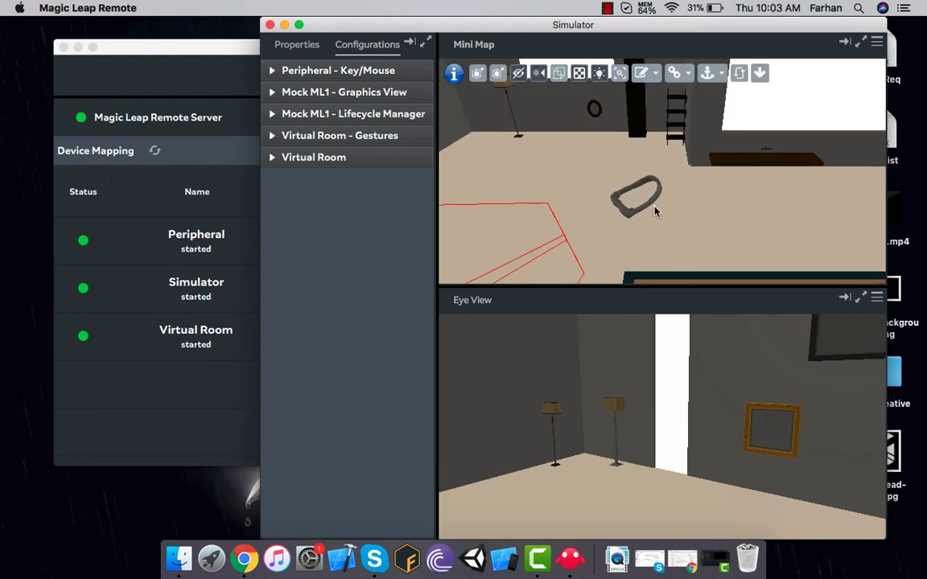
scroll(658, 202, up, 5)
scroll(722, 177, down, 5)
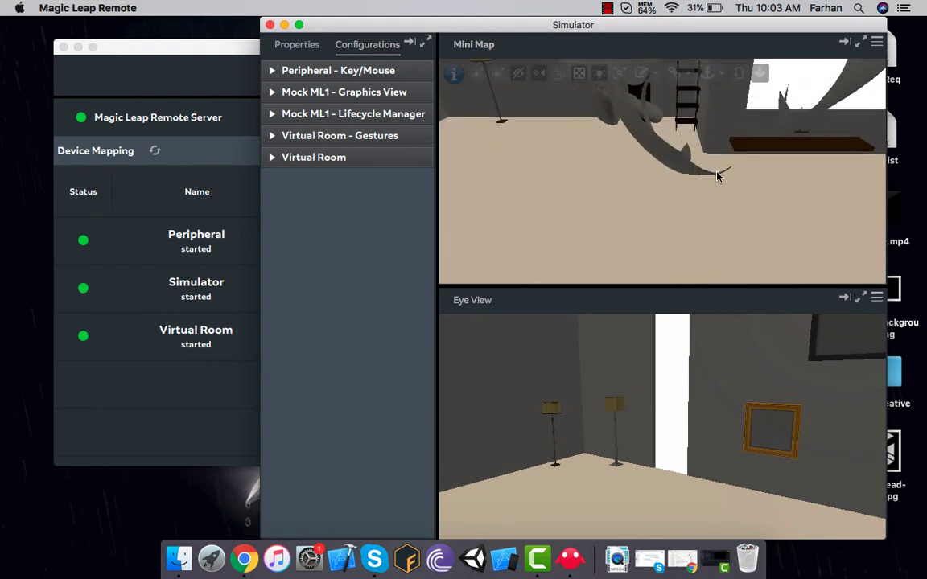
- Turn and move the headset through the room in the Eye View to face the table and the large wall screen
drag(717, 430, 474, 388)
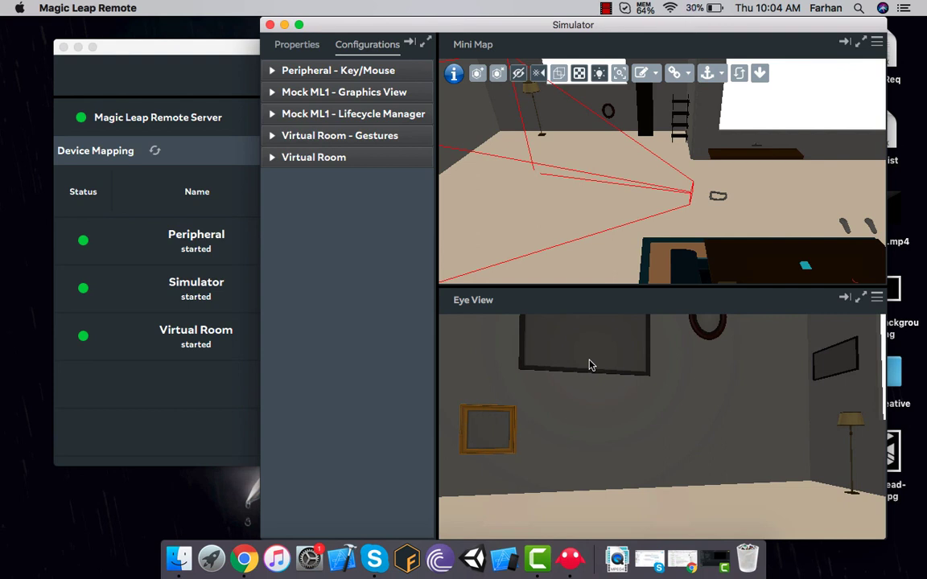
right_drag(589, 366, 774, 406)
key(s)
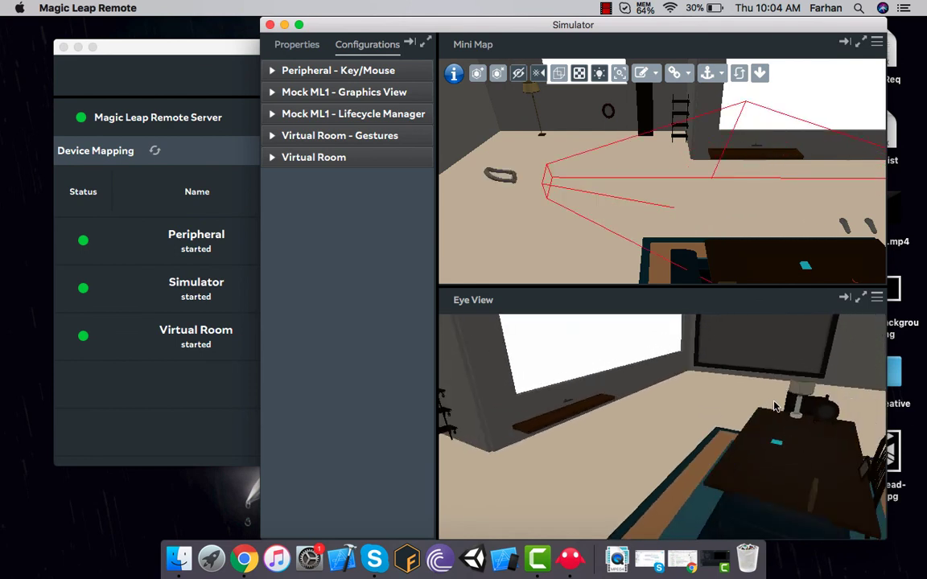